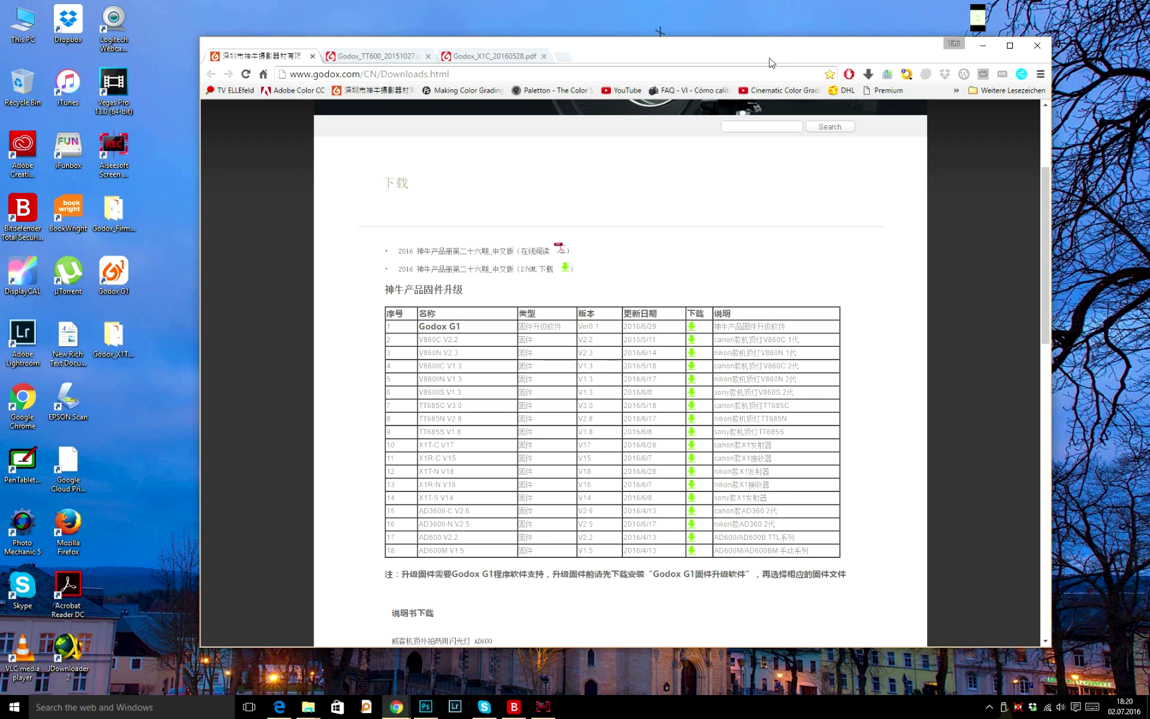
- Reposition the Chrome window and scroll through the Godox downloads page
{"action": "left_click_drag", "start_coordinate": [771, 62], "coordinate": [745, 67]}
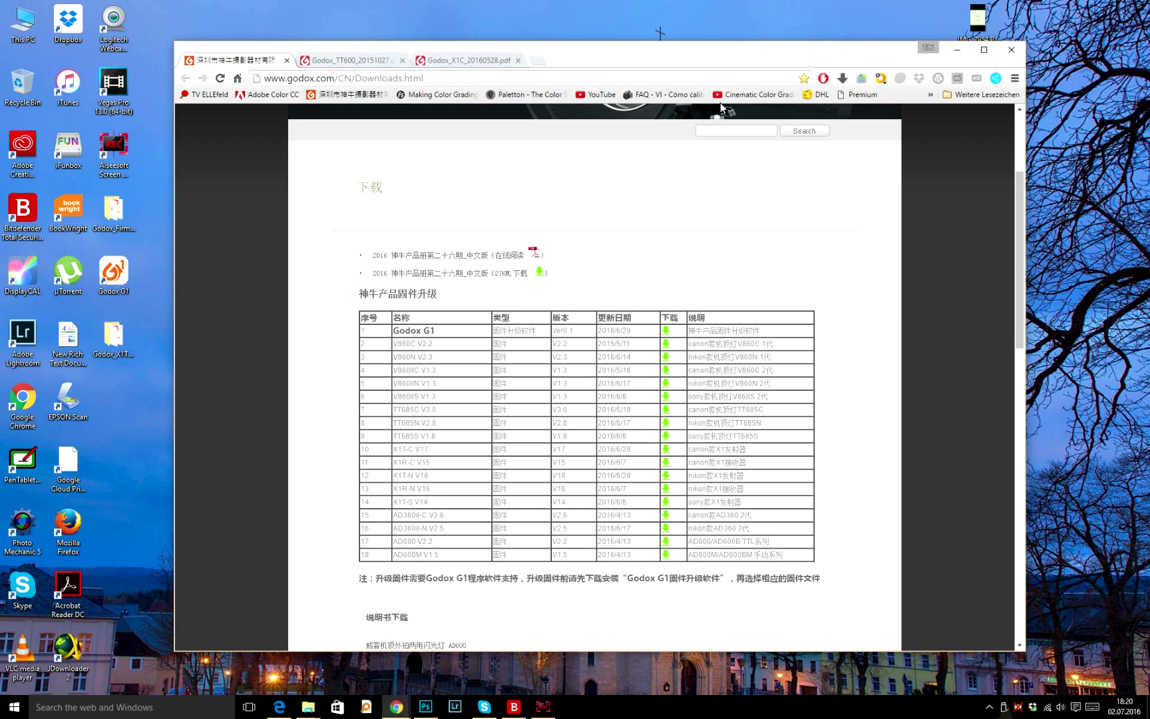
{"action": "scroll", "coordinate": [727, 213], "scroll_direction": "down", "scroll_amount": 1}
{"action": "scroll", "coordinate": [729, 216], "scroll_direction": "up", "scroll_amount": 1}
{"action": "left_click_drag", "start_coordinate": [633, 331], "coordinate": [598, 331]}
{"action": "left_click", "coordinate": [632, 342]}
{"action": "scroll", "coordinate": [655, 275], "scroll_direction": "down", "scroll_amount": 3}
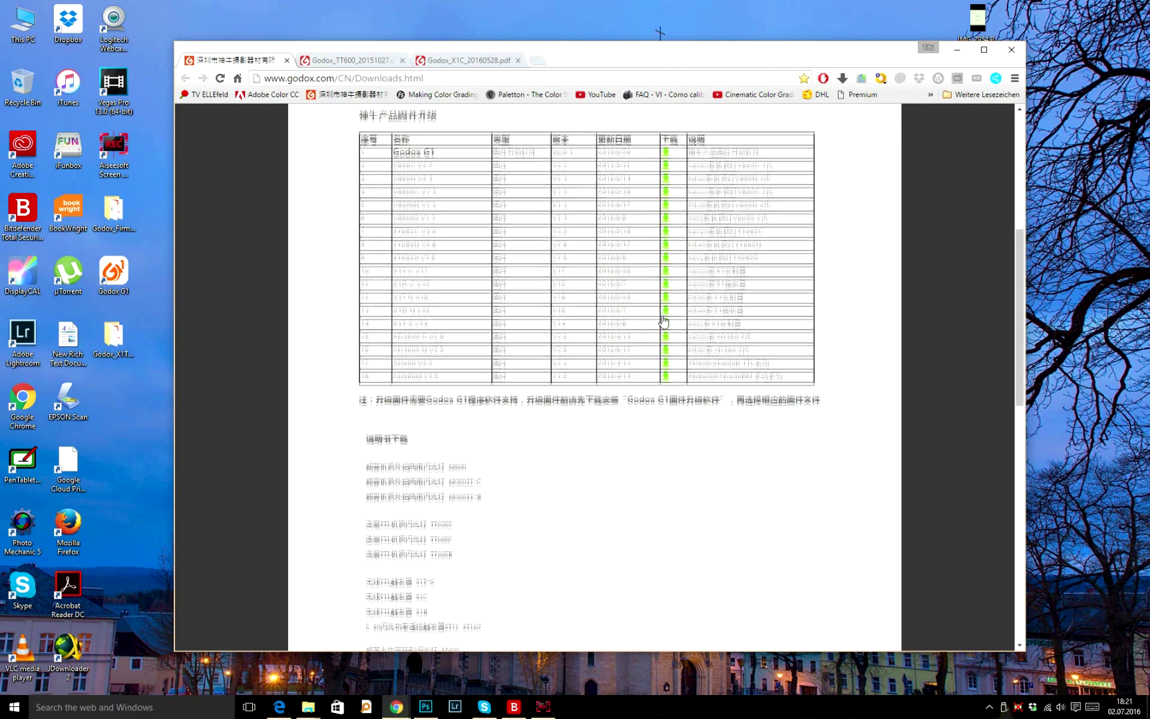
{"action": "scroll", "coordinate": [649, 286], "scroll_direction": "up", "scroll_amount": 4}
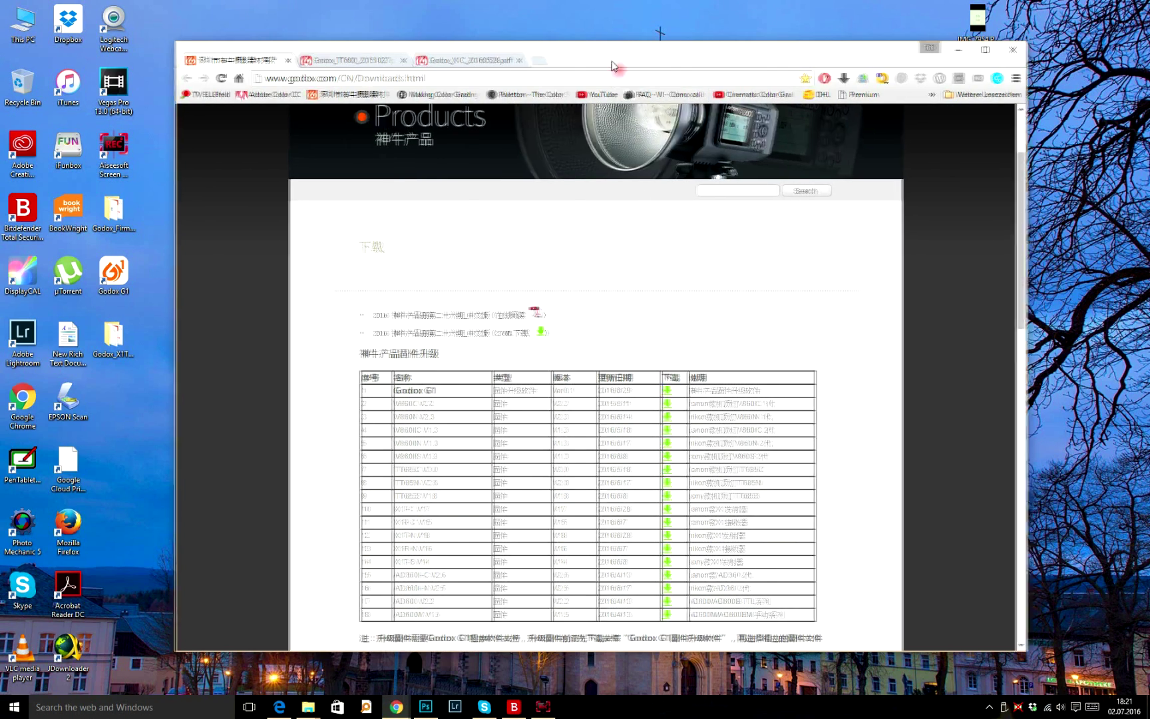
{"action": "left_click_drag", "start_coordinate": [611, 65], "coordinate": [631, 51]}
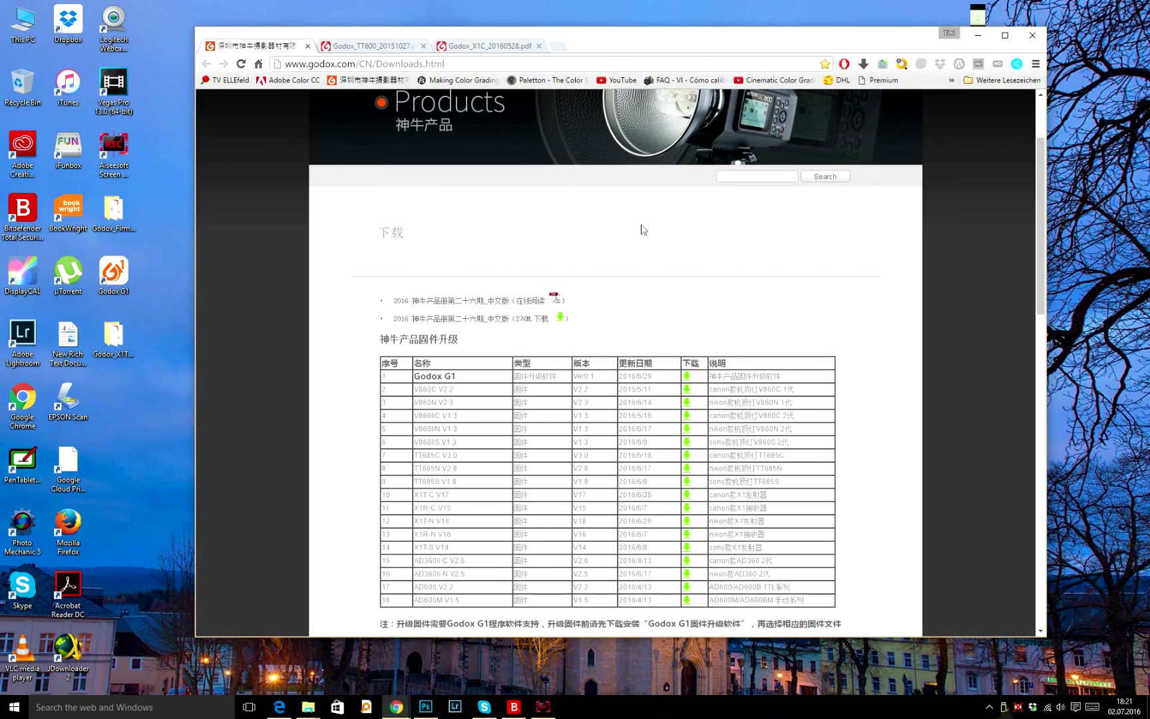
{"action": "scroll", "coordinate": [642, 227], "scroll_direction": "down", "scroll_amount": 1}
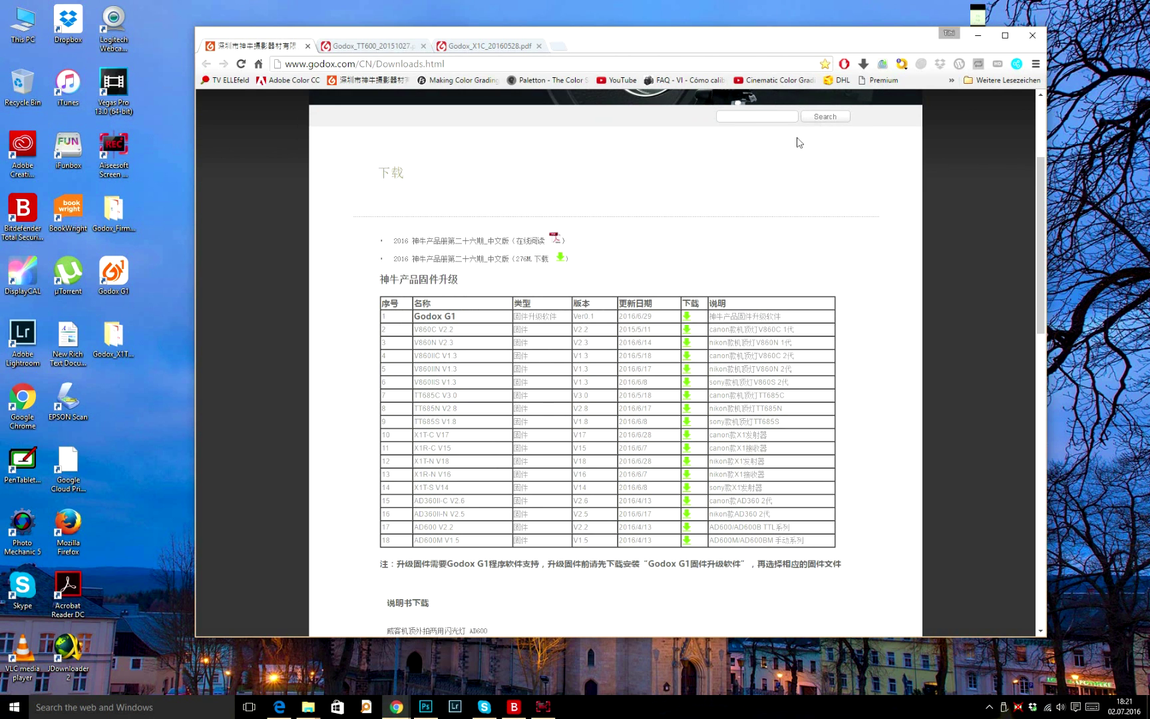
- Review Chrome's recent downloads, then shift the window right to reveal the desktop archives
{"action": "left_click", "coordinate": [864, 64]}
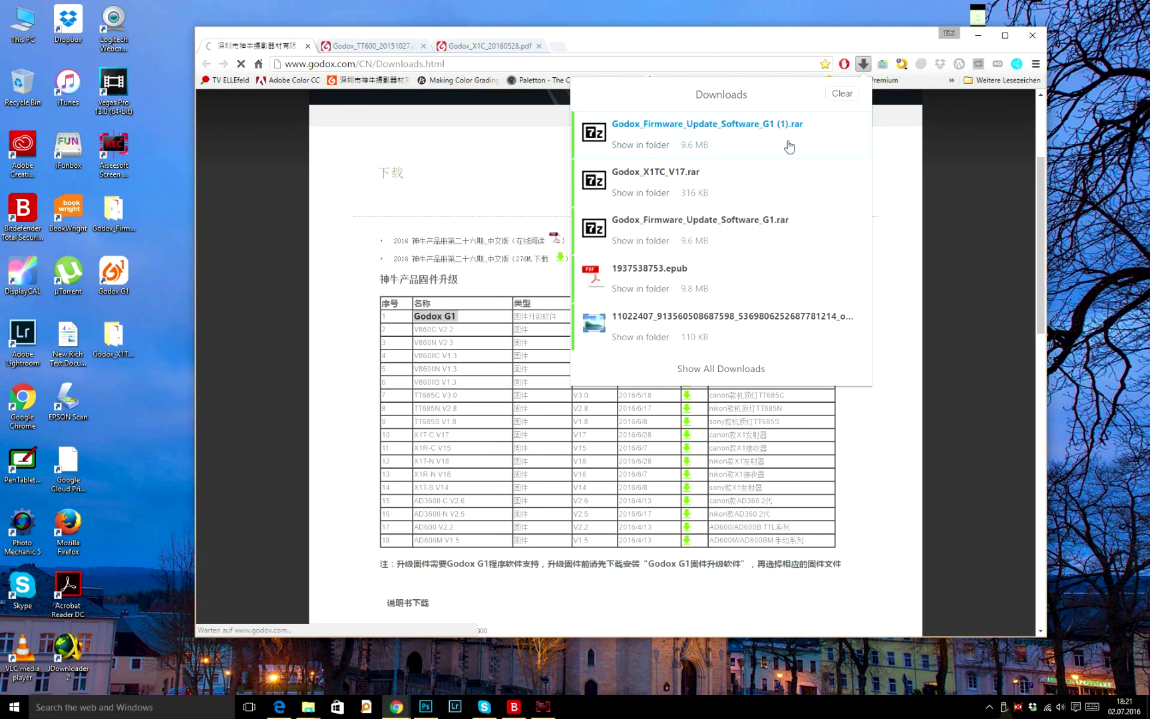
{"action": "left_click", "coordinate": [924, 161]}
{"action": "left_click", "coordinate": [864, 64]}
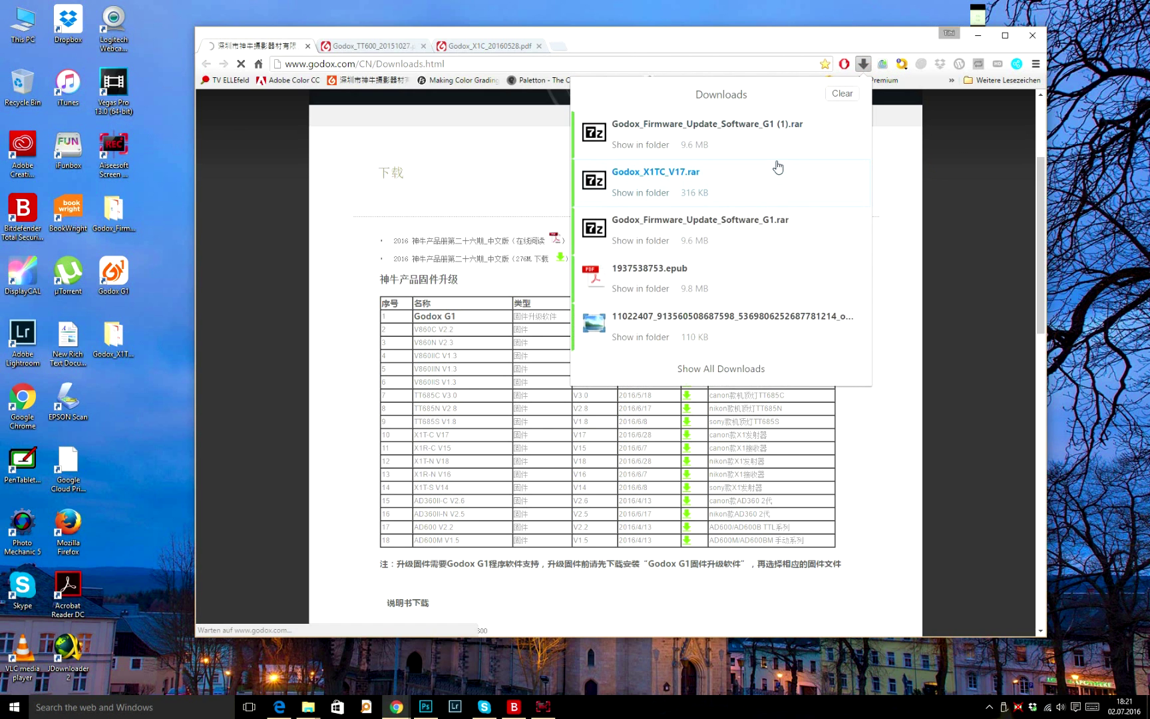
{"action": "left_click", "coordinate": [910, 207]}
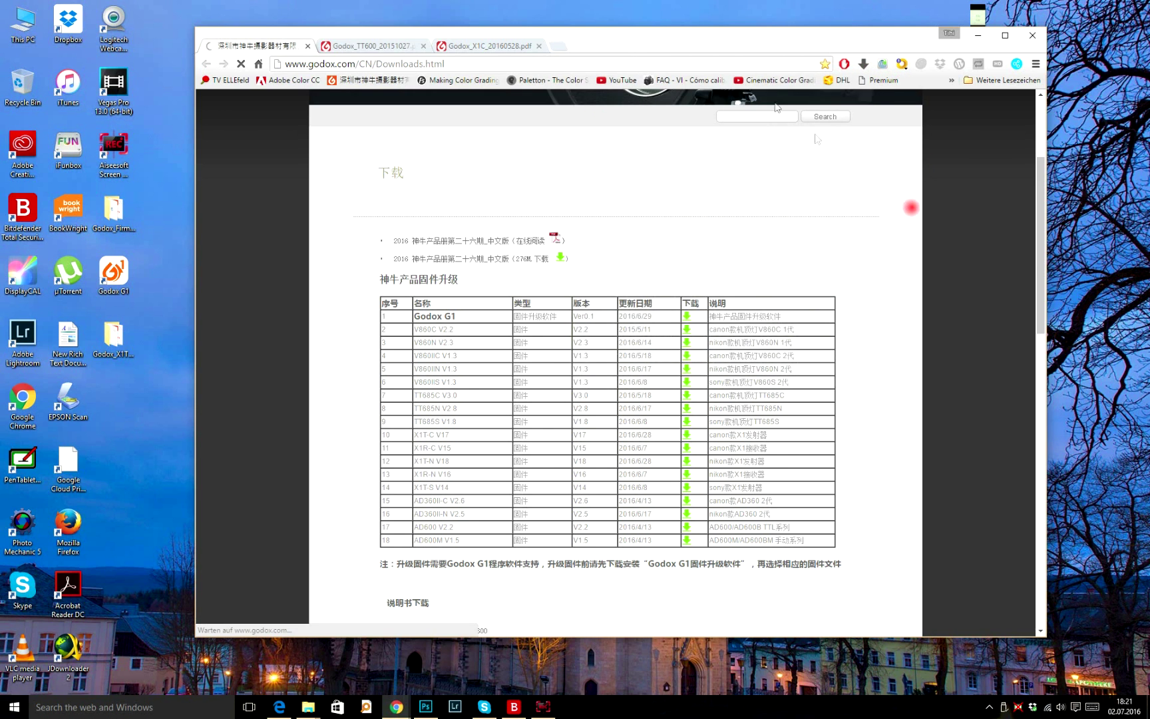
{"action": "left_click_drag", "start_coordinate": [707, 52], "coordinate": [725, 54]}
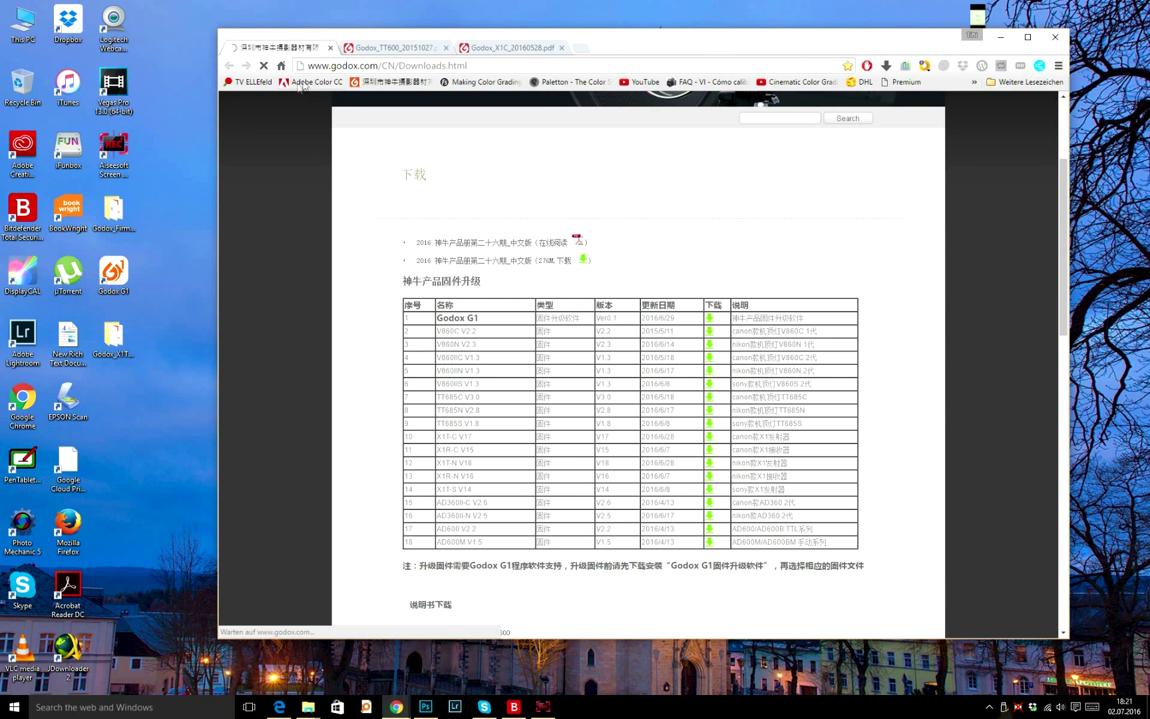
{"action": "left_click_drag", "start_coordinate": [291, 38], "coordinate": [344, 51]}
{"action": "left_click", "coordinate": [241, 88]}
- Extract Godox_Firmware_Update_Software_G1.rar onto the desktop, answering 'Sí a todo' to overwrite
{"action": "left_click", "coordinate": [251, 148]}
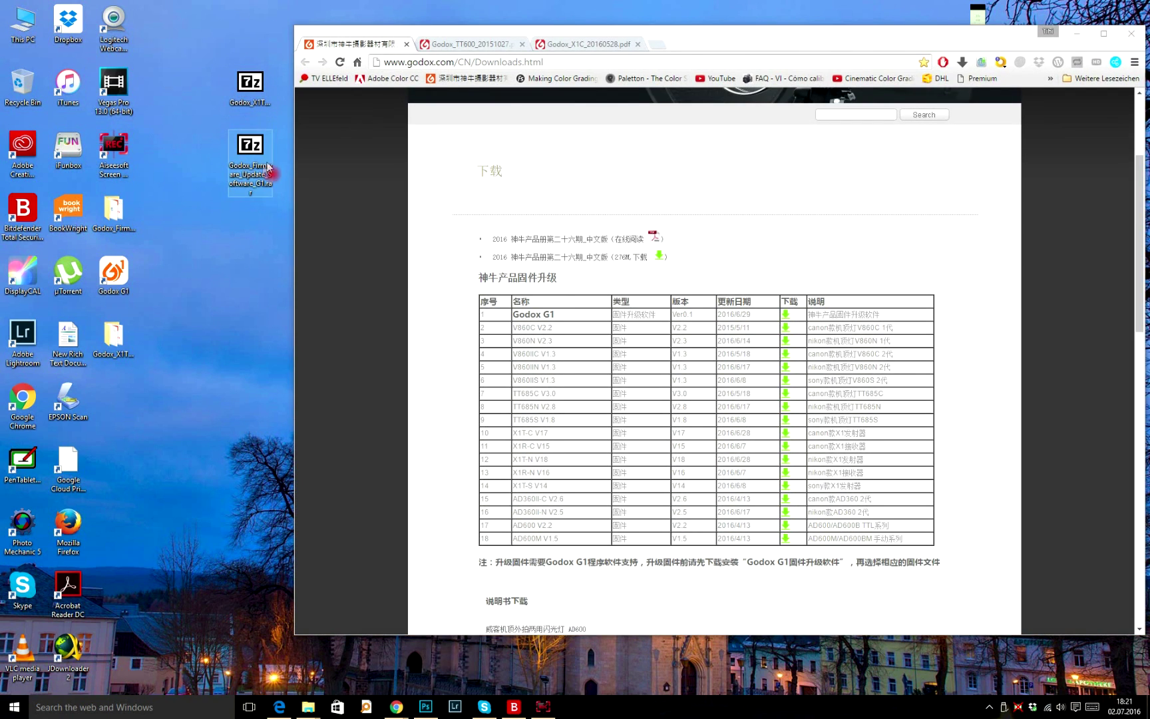
{"action": "right_click", "coordinate": [255, 150]}
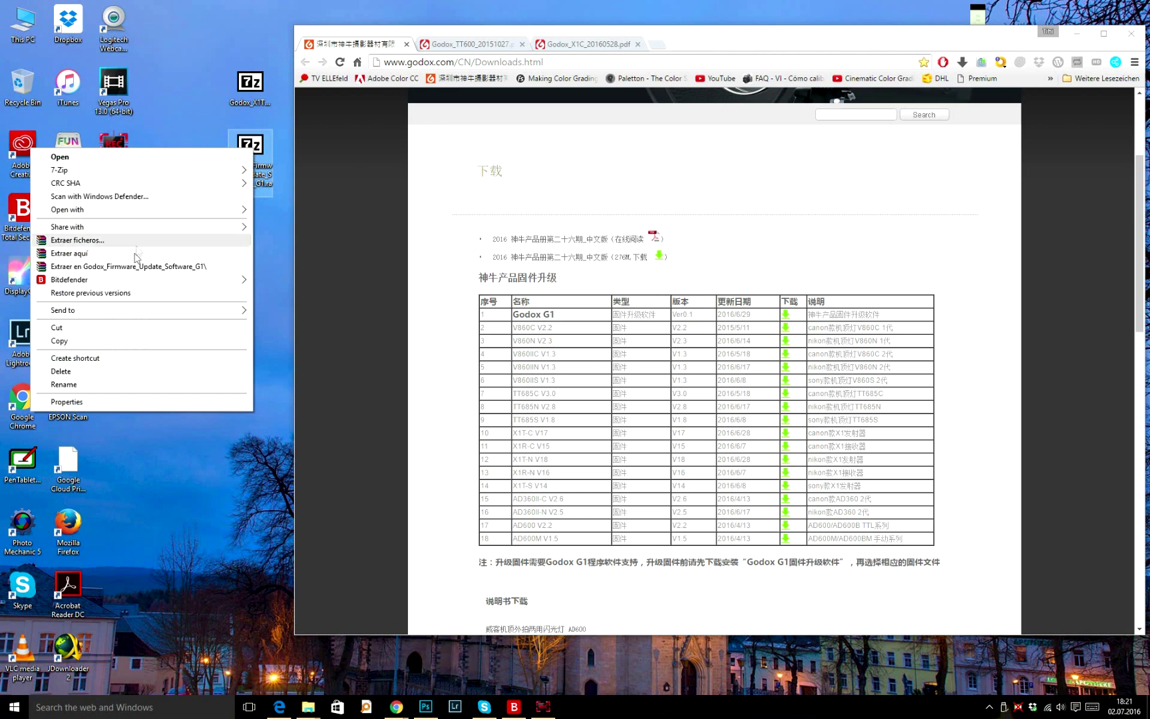
{"action": "left_click", "coordinate": [127, 266]}
{"action": "left_click", "coordinate": [568, 414]}
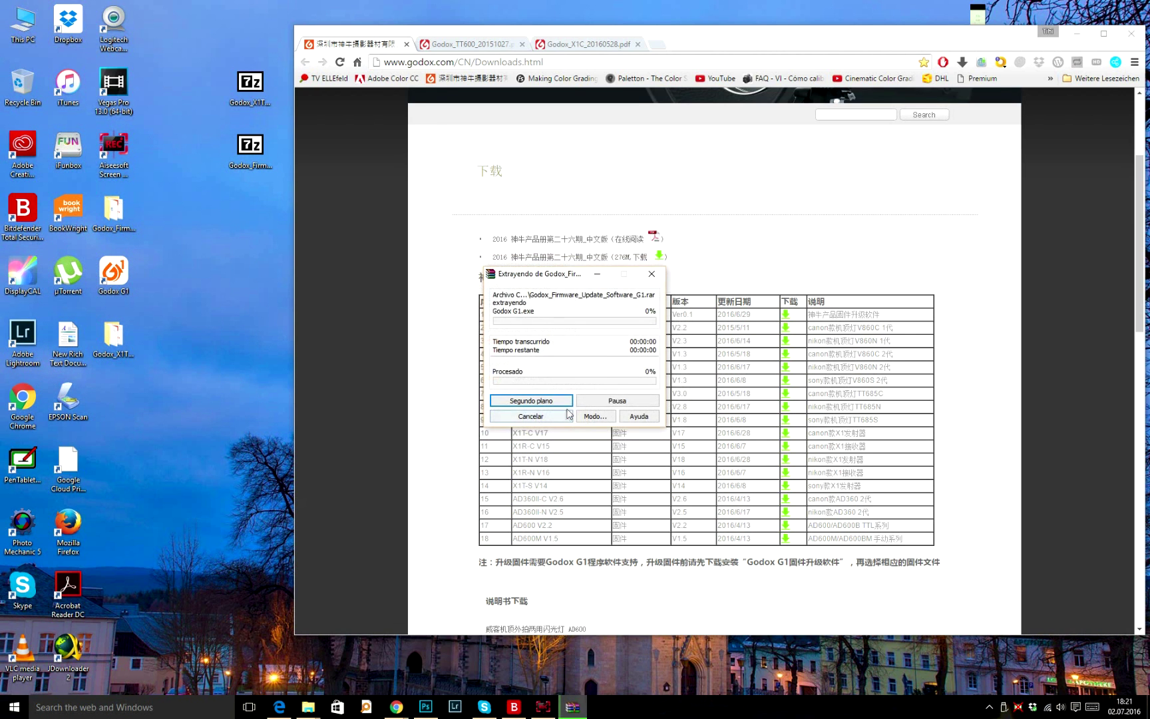
- Open the extracted Godox_Firmware_Update_Software_G1 folder and move its window up-left
{"action": "double_click", "coordinate": [125, 223]}
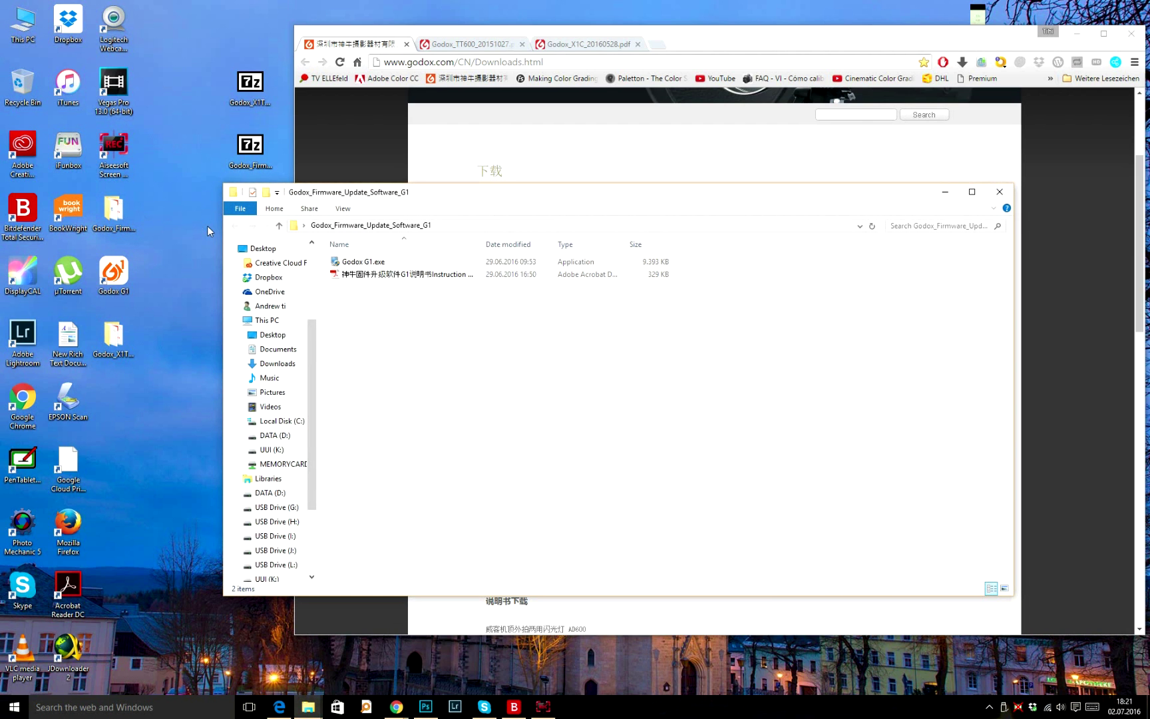
{"action": "left_click_drag", "start_coordinate": [436, 193], "coordinate": [366, 170]}
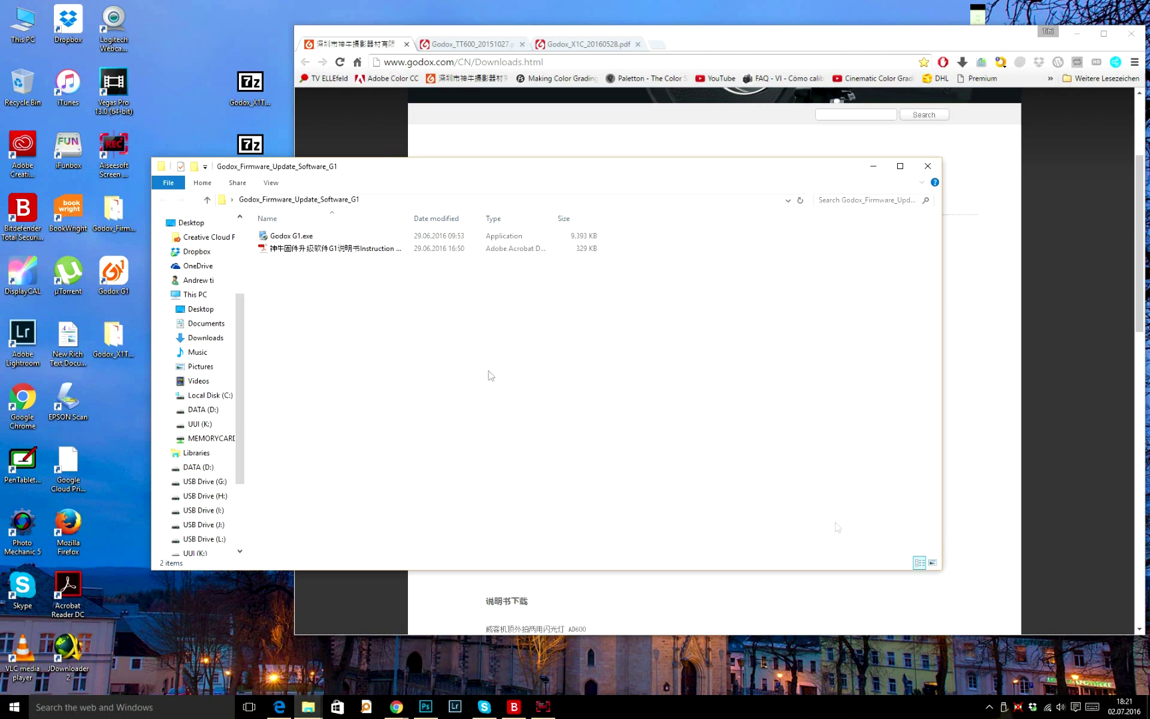
- Disable Bitdefender real-time antivirus scanning for 5 minutes, then minimize Bitdefender
{"action": "left_click", "coordinate": [989, 707]}
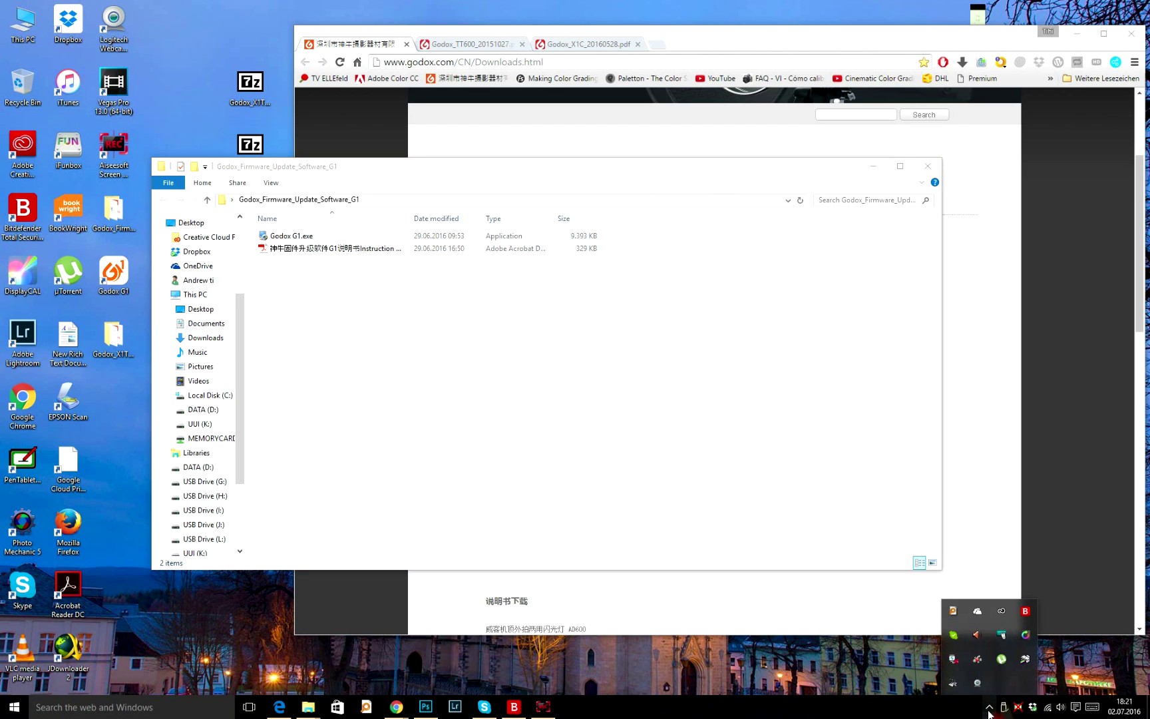
{"action": "left_click", "coordinate": [1026, 613]}
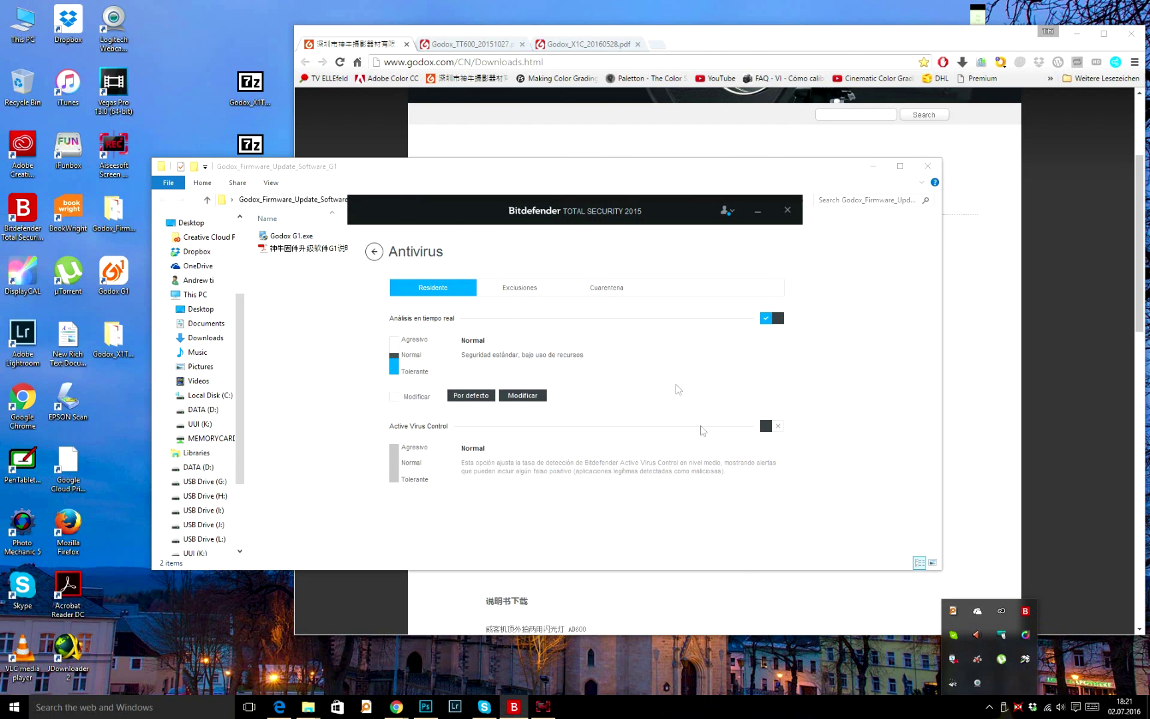
{"action": "left_click", "coordinate": [778, 322]}
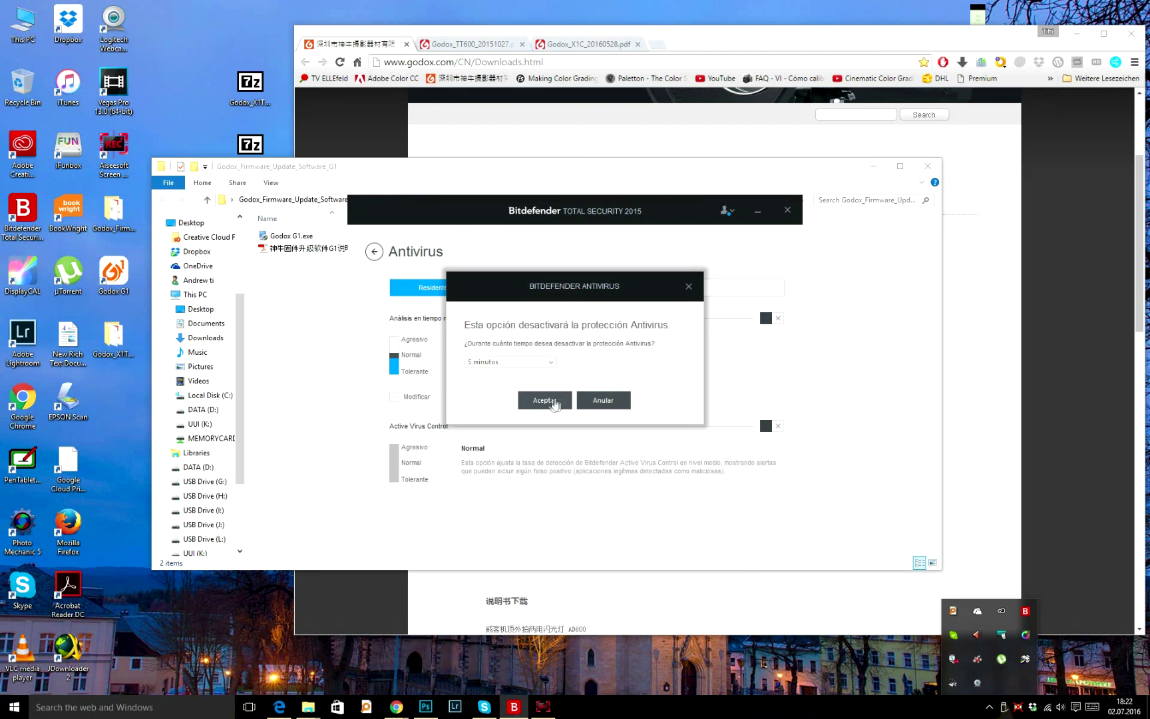
{"action": "left_click", "coordinate": [549, 400]}
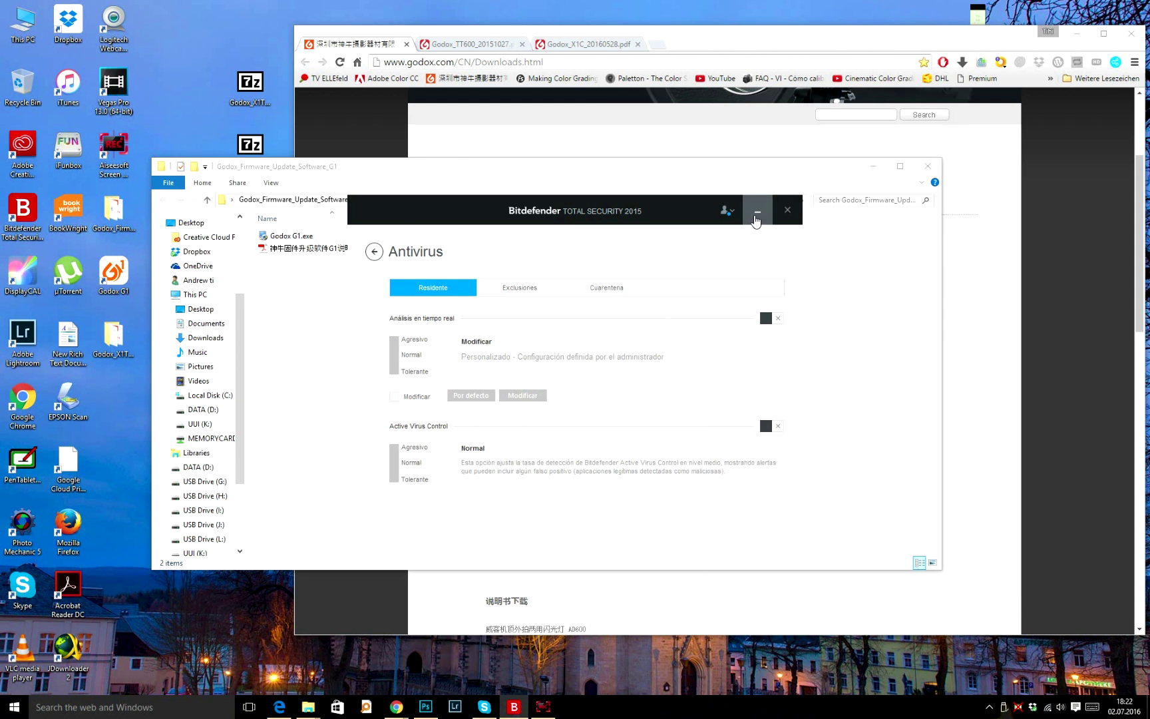
{"action": "left_click", "coordinate": [758, 211]}
- Run Godox G1.exe as administrator and approve the UAC prompt
{"action": "right_click", "coordinate": [293, 237]}
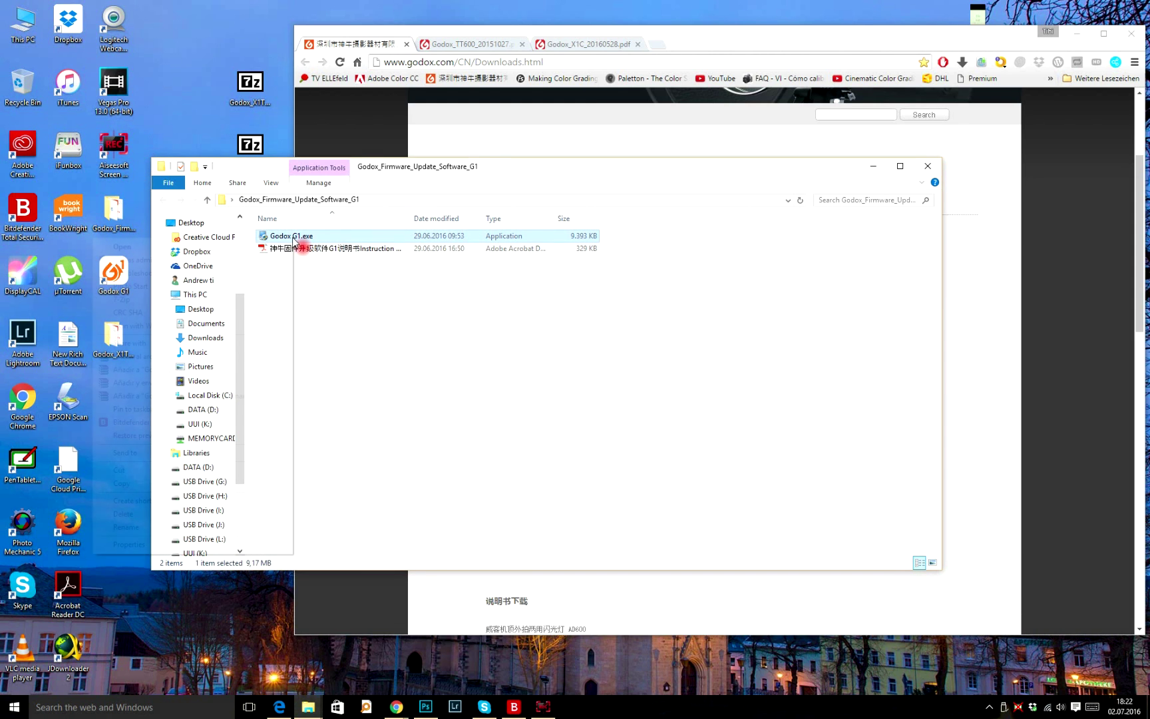
{"action": "left_click", "coordinate": [232, 260]}
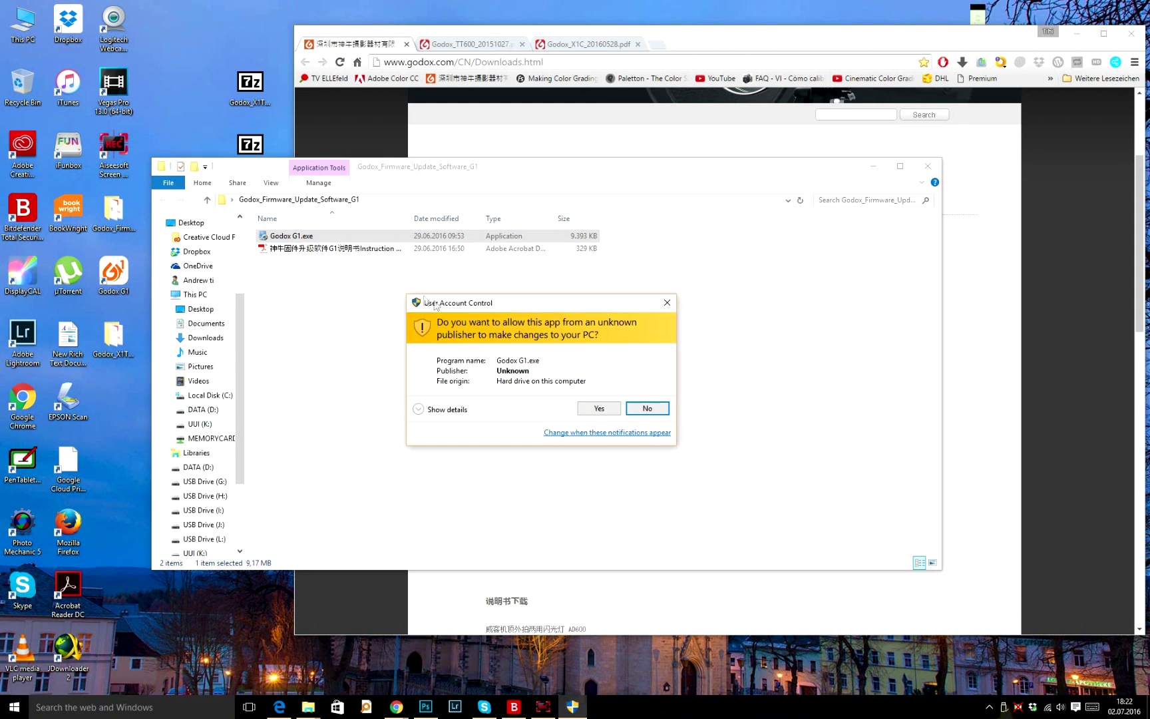
{"action": "left_click", "coordinate": [599, 409]}
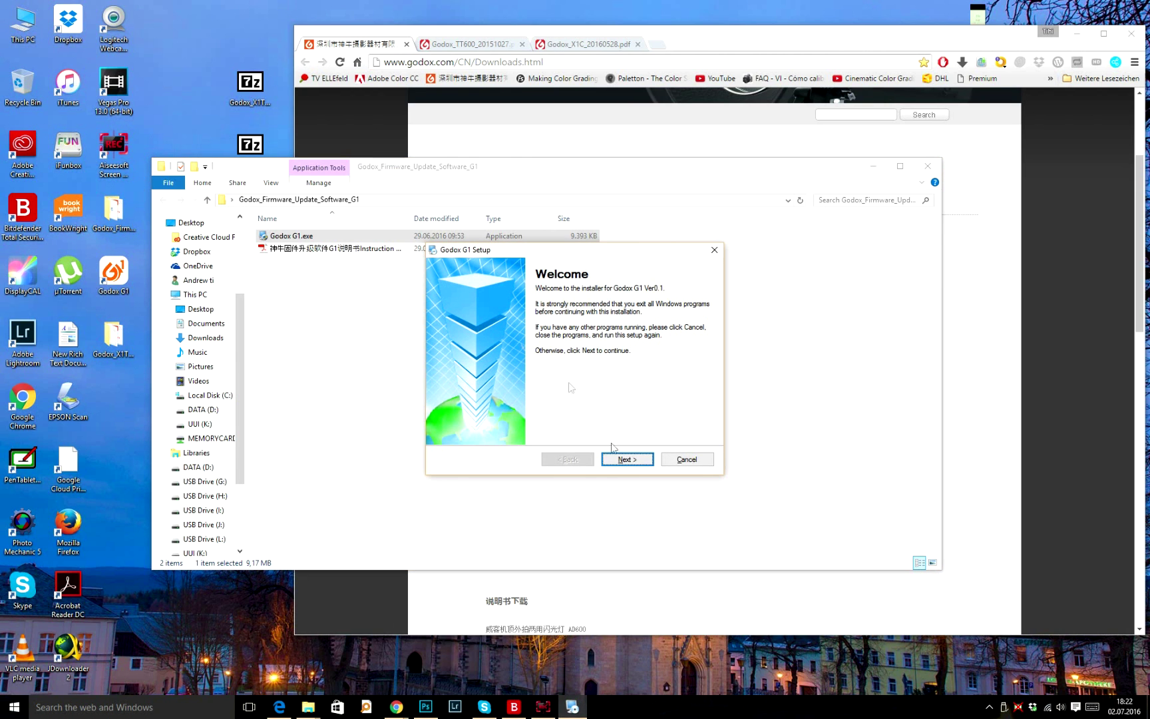
- Accept the license and keep the default Program Files folder to install Godox G1
{"action": "left_click", "coordinate": [628, 460]}
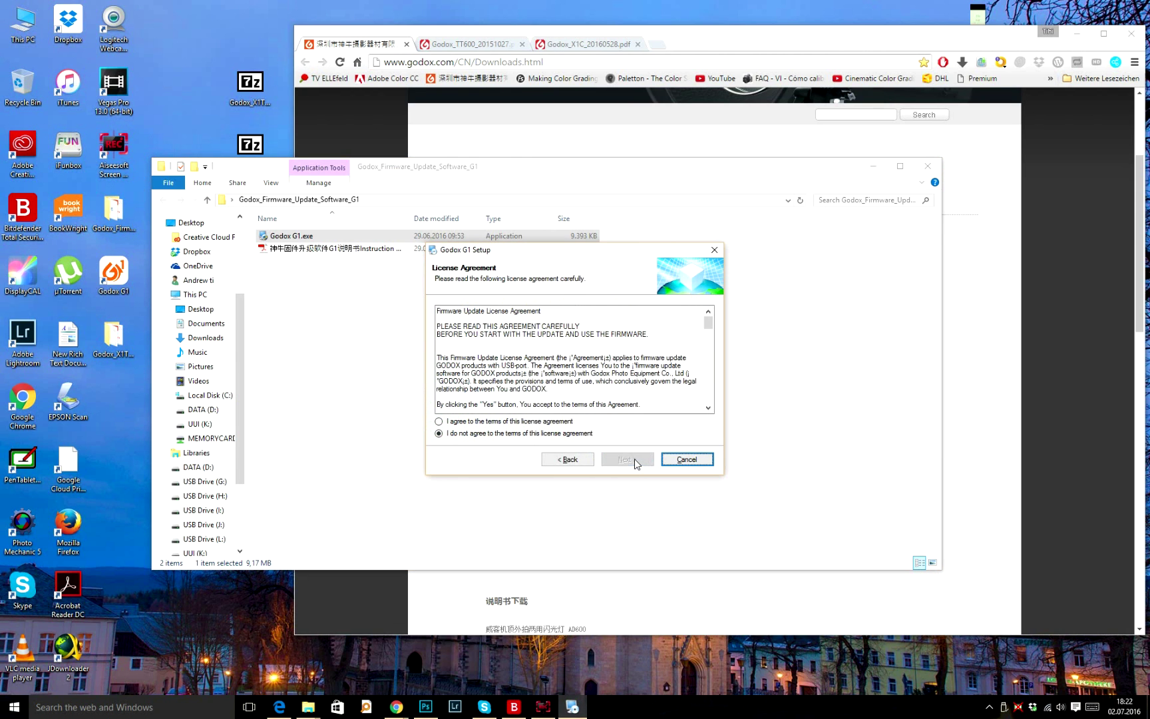
{"action": "left_click", "coordinate": [557, 421]}
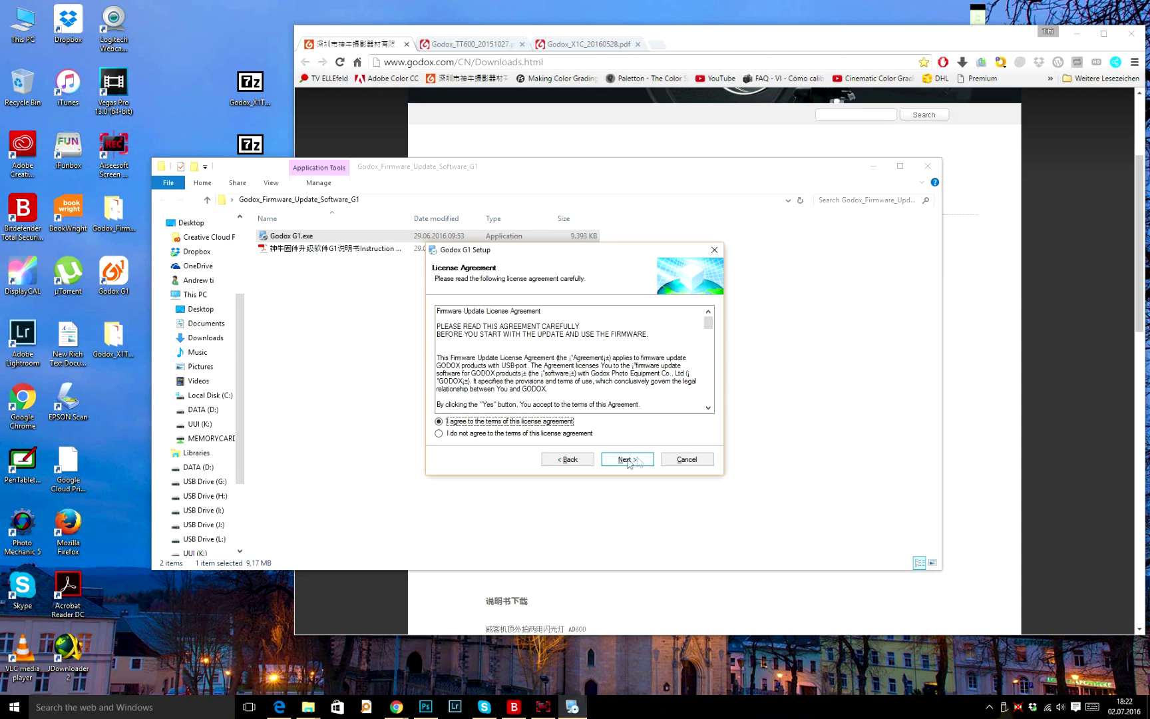
{"action": "left_click", "coordinate": [631, 463]}
{"action": "left_click", "coordinate": [632, 468]}
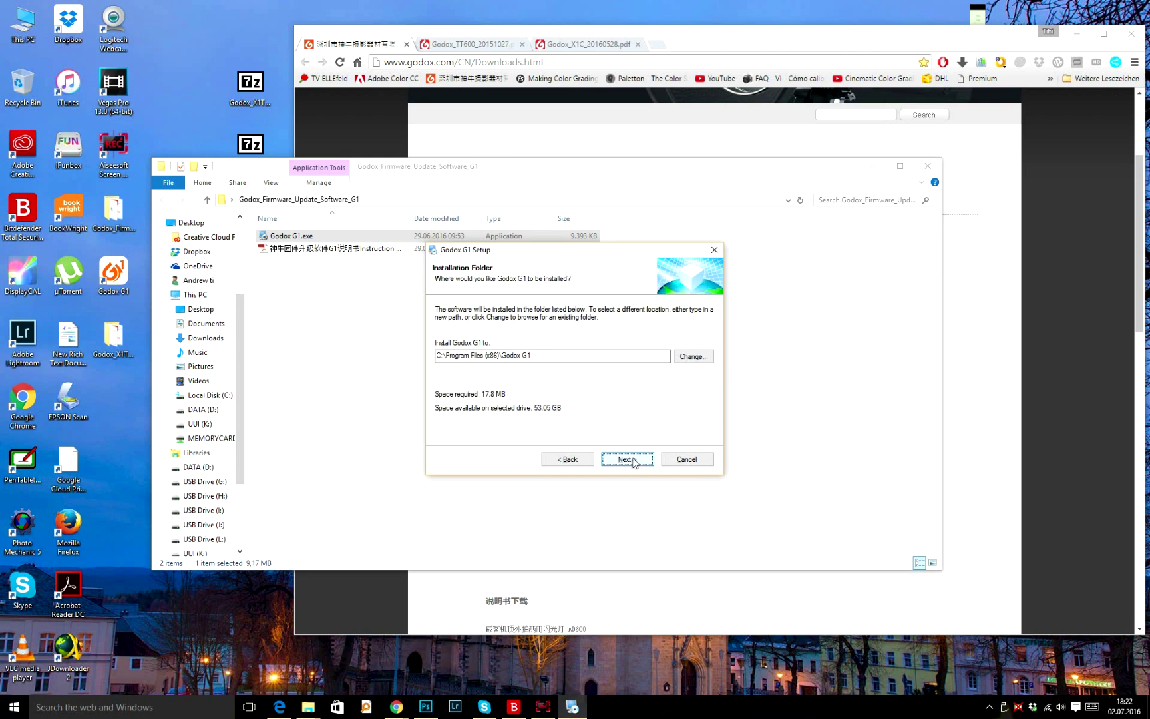
{"action": "left_click", "coordinate": [637, 464]}
{"action": "left_click", "coordinate": [639, 466]}
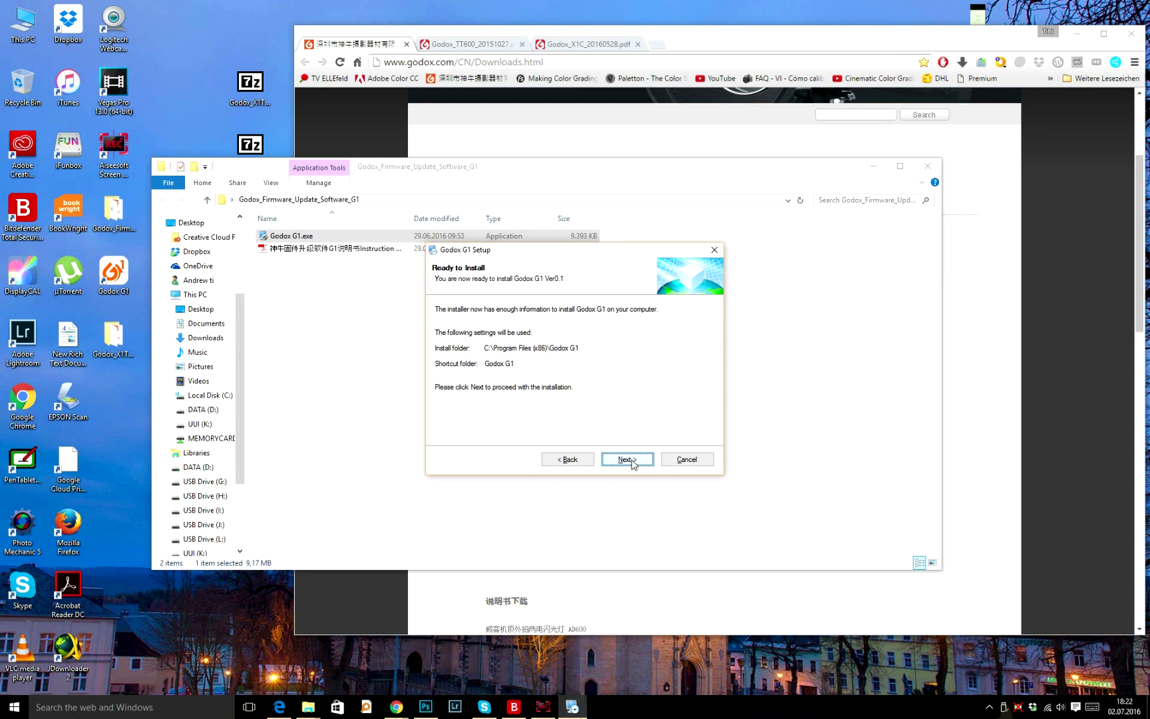
- Finish the Godox G1 setup, leaving the driver wizard in view
{"action": "left_click", "coordinate": [636, 462]}
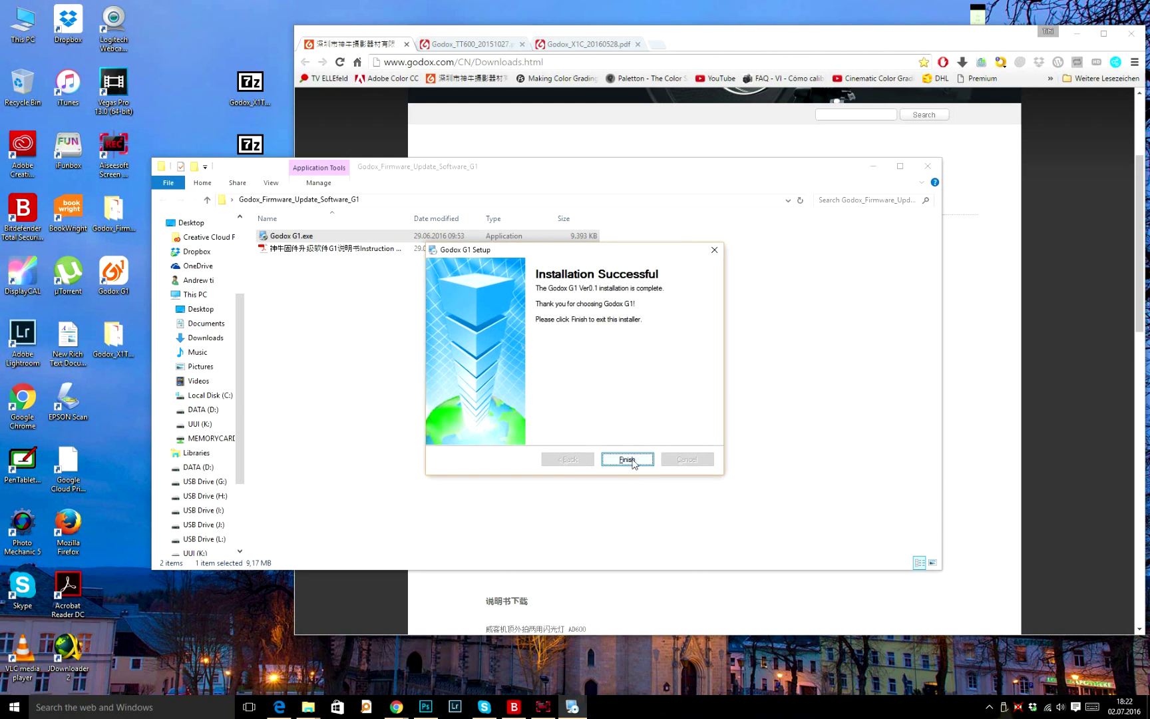
{"action": "left_click", "coordinate": [628, 461]}
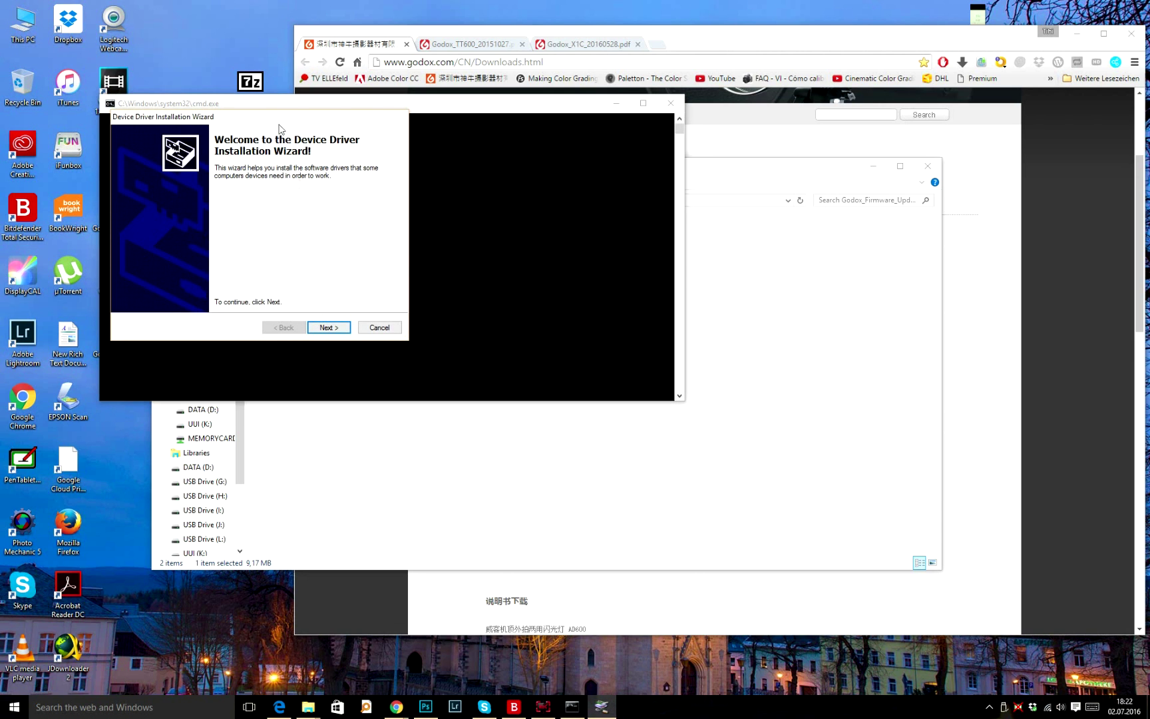
{"action": "left_click_drag", "start_coordinate": [279, 116], "coordinate": [372, 105]}
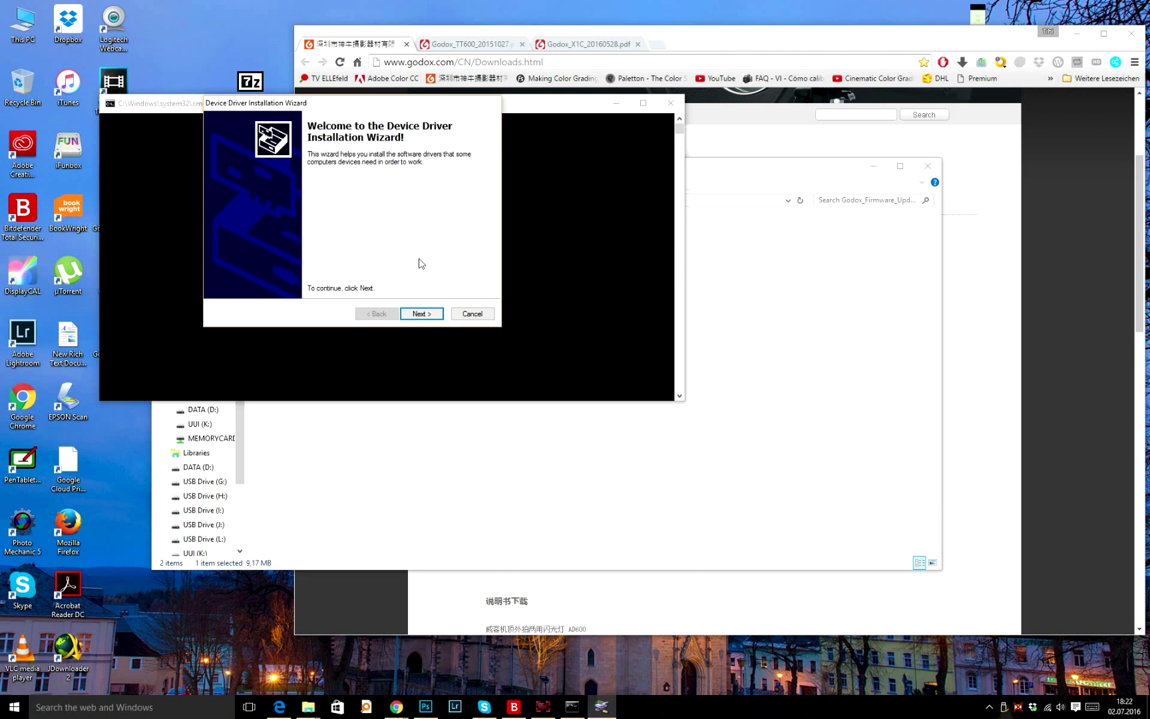
- Install the Godox USB device drivers and close the completed wizard
{"action": "left_click", "coordinate": [430, 316]}
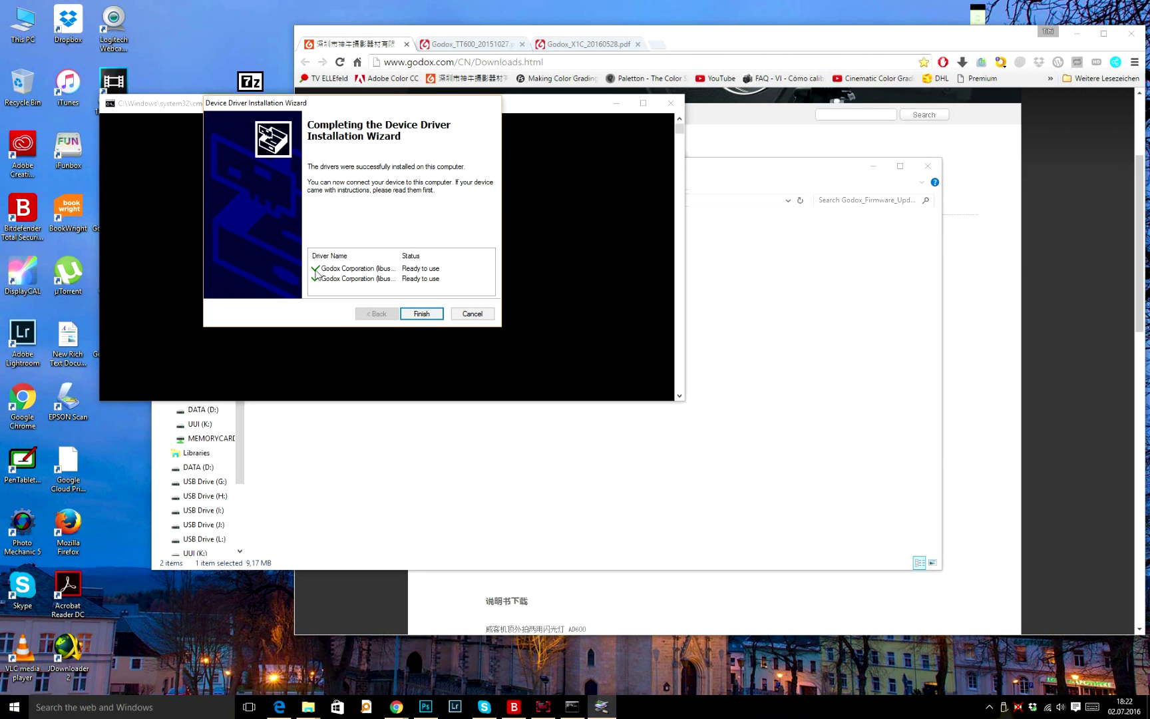
{"action": "left_click", "coordinate": [422, 313]}
{"action": "left_click_drag", "start_coordinate": [416, 181], "coordinate": [486, 219]}
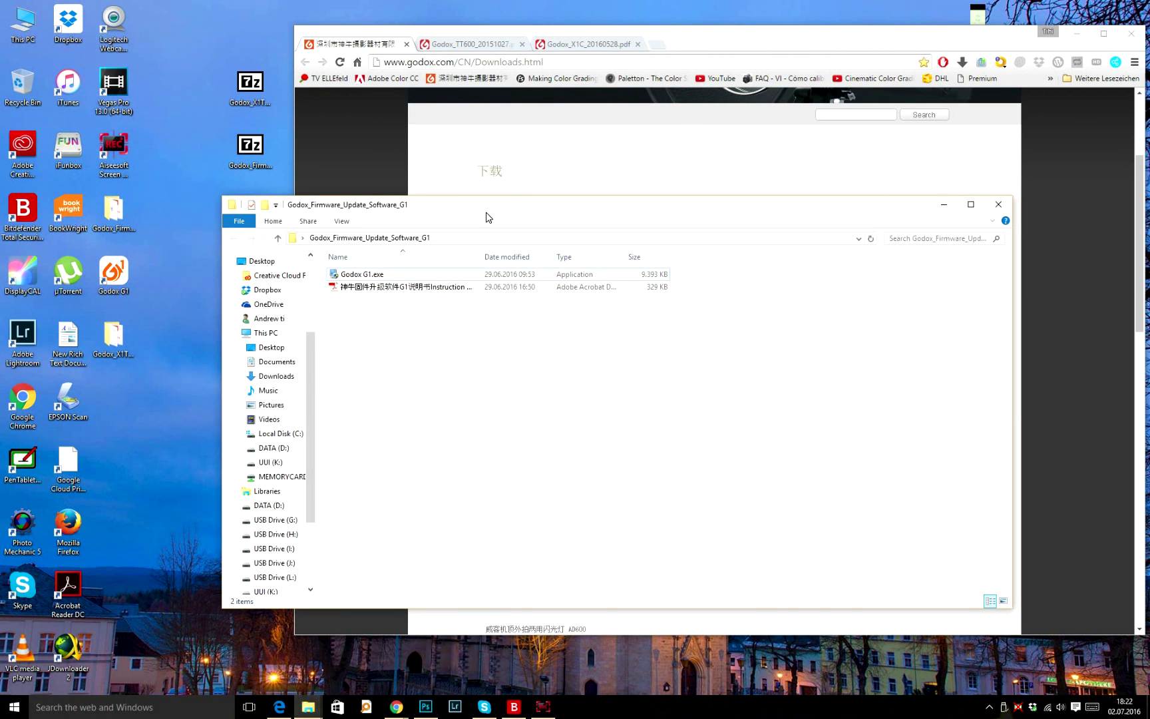
- Minimize the firmware folder so the Chrome Godox downloads page is in front
{"action": "left_click", "coordinate": [946, 210]}
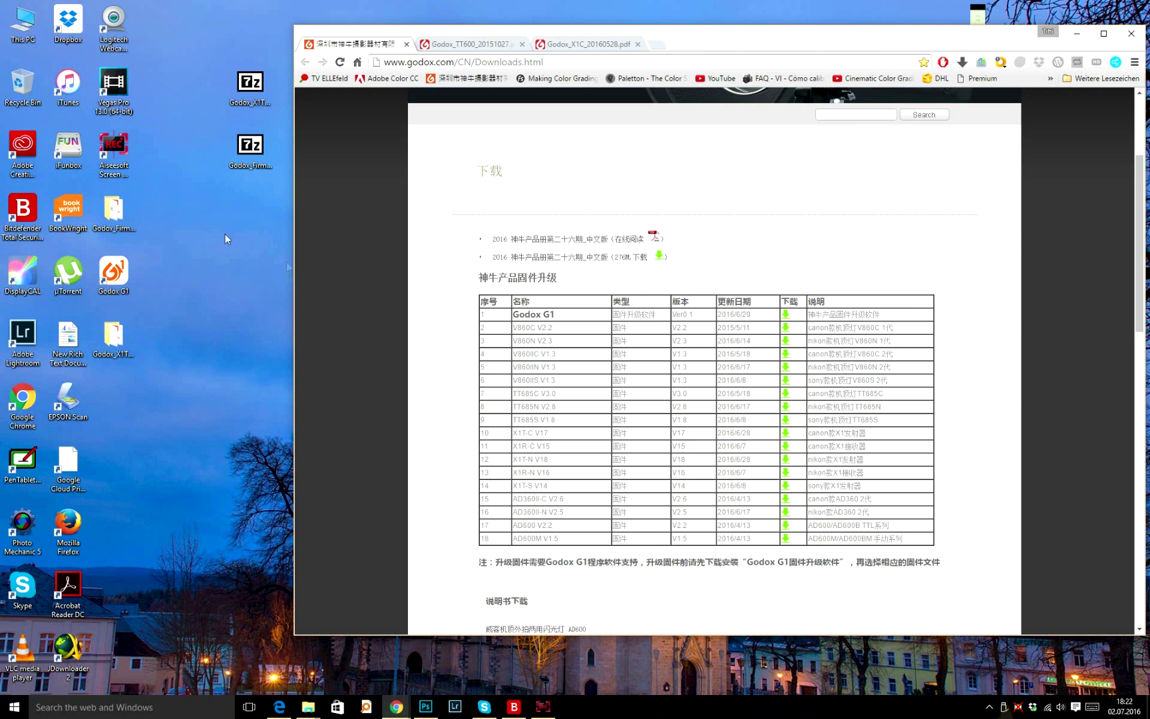
{"action": "right_click", "coordinate": [120, 273]}
- Run Godox G1 as administrator and make sure its interface shows in English
{"action": "left_click", "coordinate": [53, 303]}
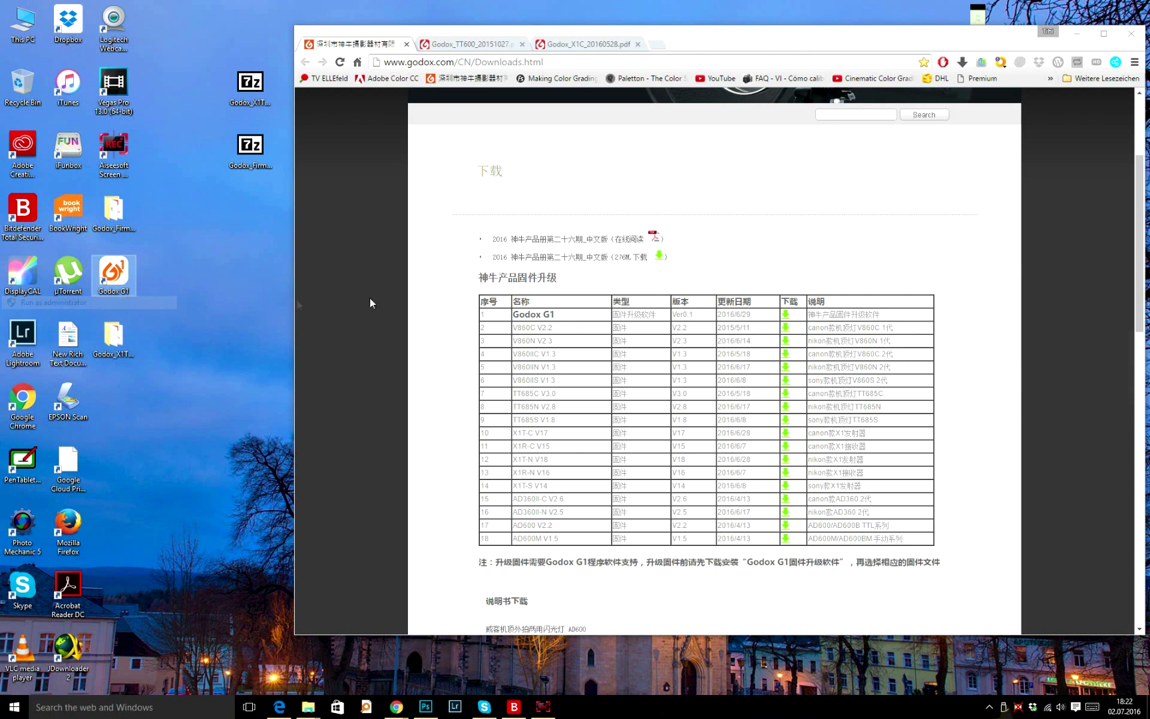
{"action": "left_click", "coordinate": [1069, 377]}
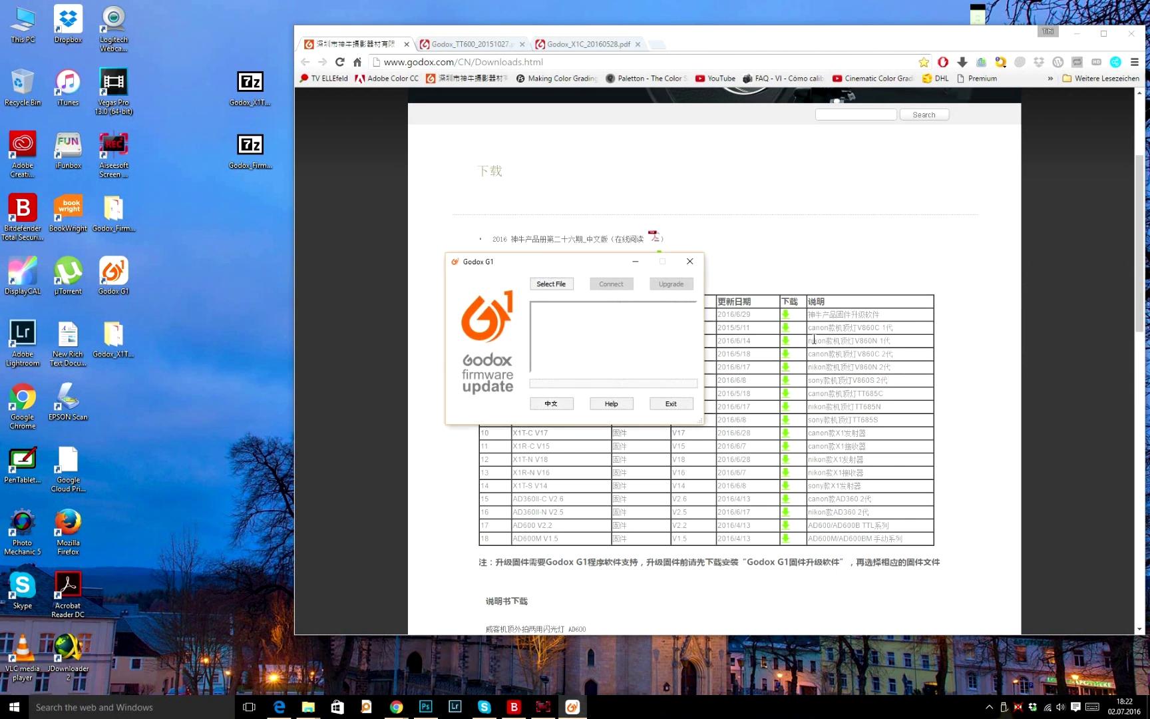
{"action": "left_click_drag", "start_coordinate": [558, 263], "coordinate": [358, 191]}
{"action": "left_click", "coordinate": [347, 334]}
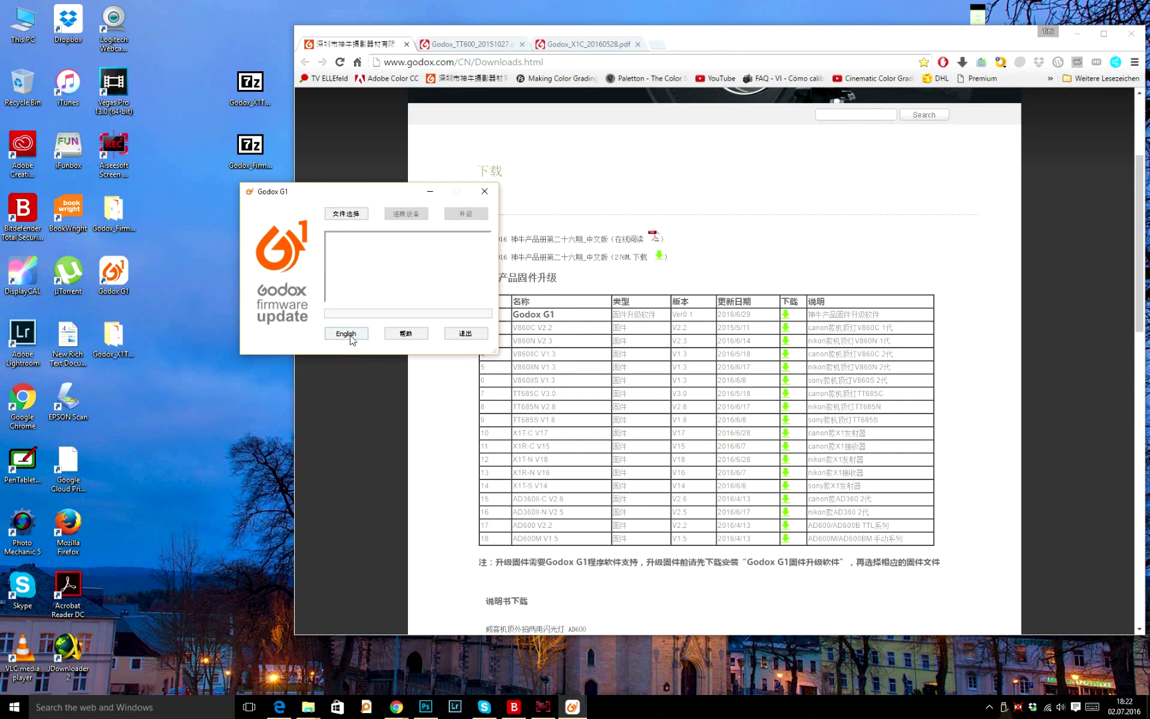
{"action": "left_click", "coordinate": [347, 335]}
{"action": "left_click_drag", "start_coordinate": [311, 196], "coordinate": [251, 243]}
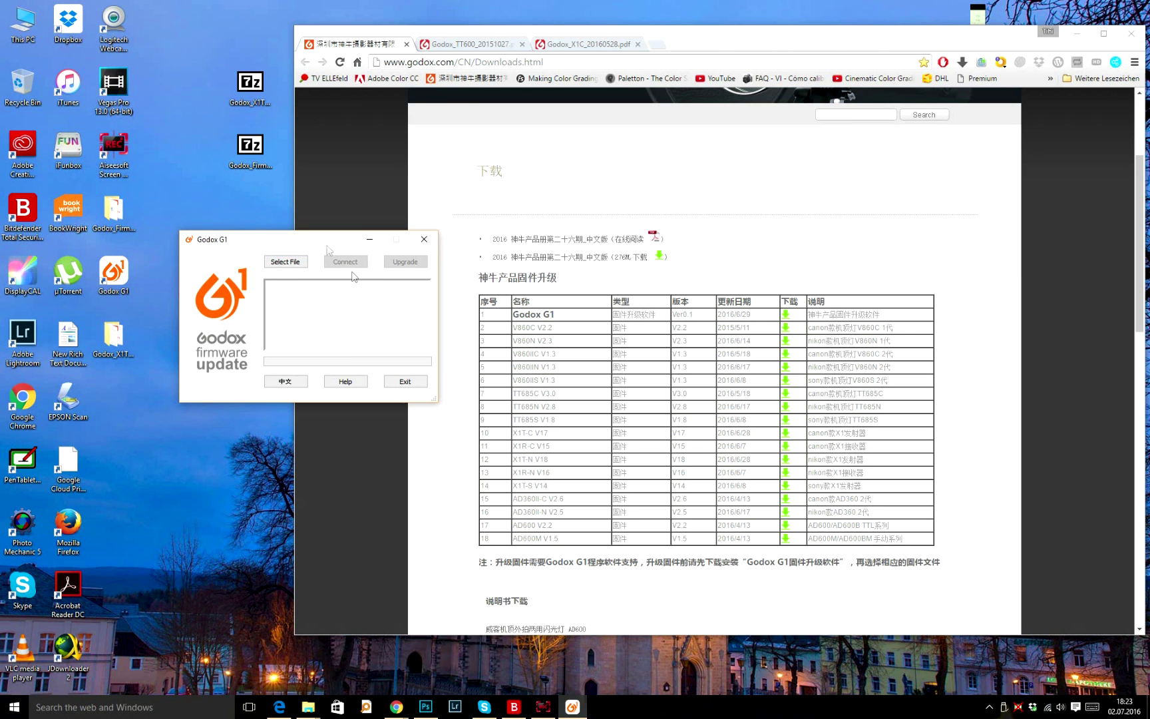
{"action": "left_click_drag", "start_coordinate": [330, 248], "coordinate": [288, 241]}
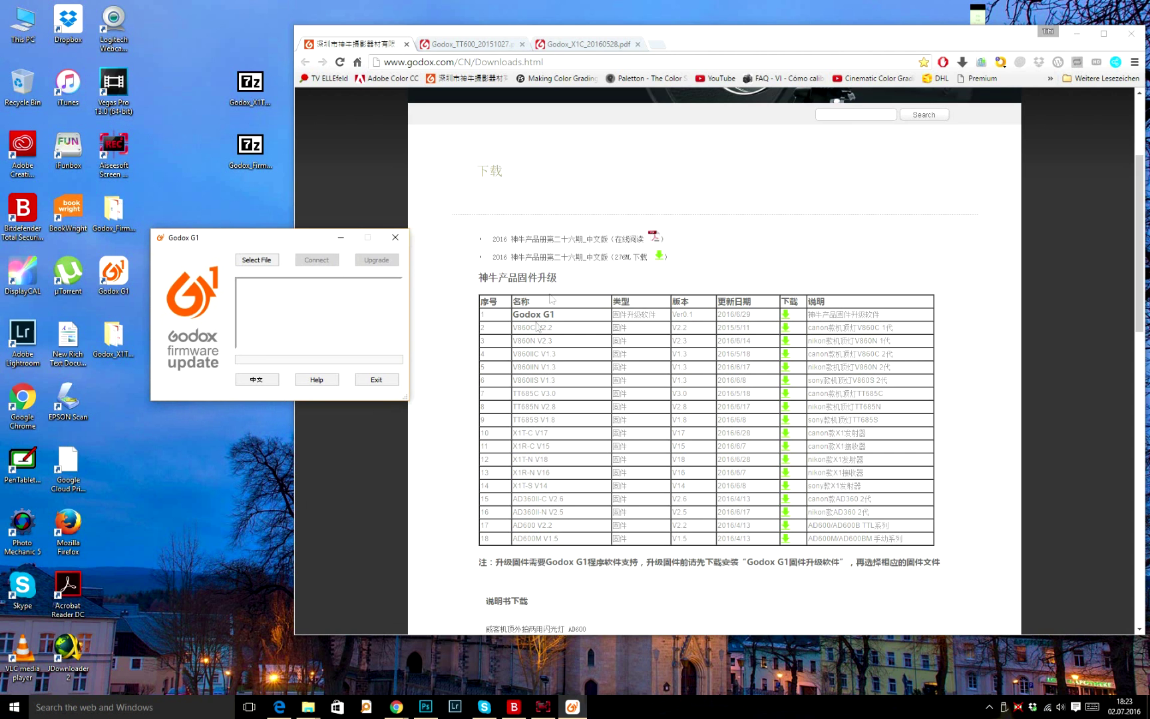
- Scroll the Chrome downloads table and move the G1 updater window aside
{"action": "left_click", "coordinate": [538, 338]}
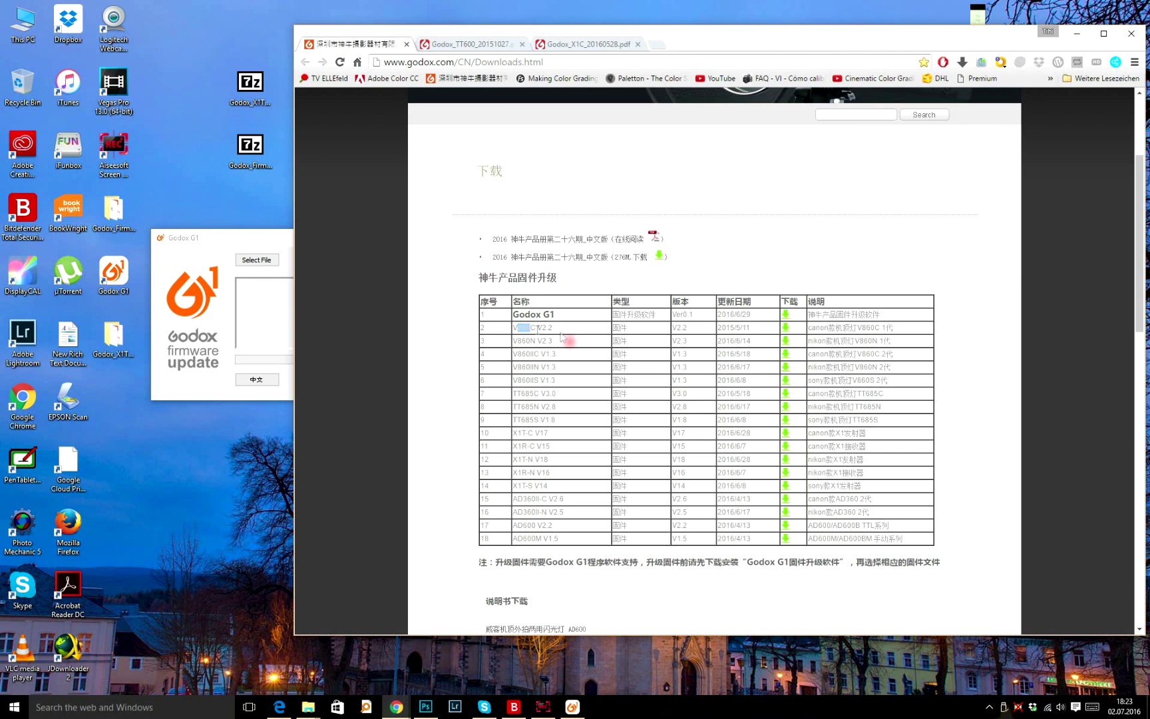
{"action": "scroll", "coordinate": [565, 361], "scroll_direction": "down", "scroll_amount": 1}
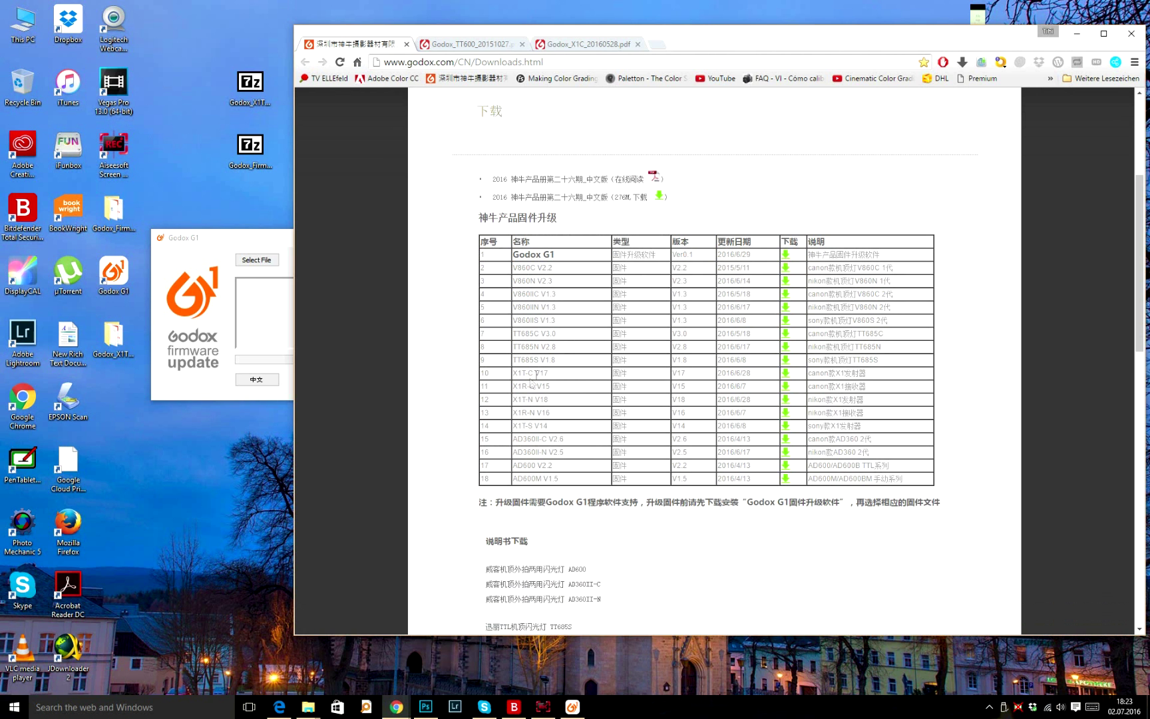
{"action": "scroll", "coordinate": [576, 384], "scroll_direction": "up", "scroll_amount": 1}
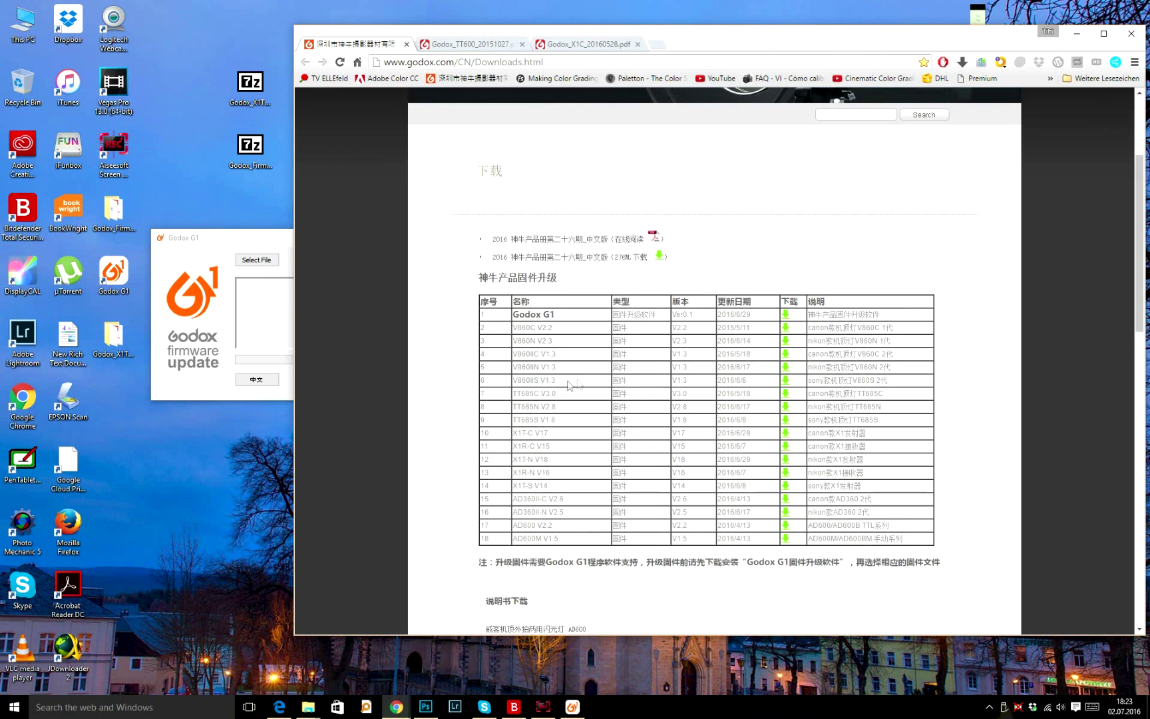
{"action": "scroll", "coordinate": [567, 385], "scroll_direction": "down", "scroll_amount": 1}
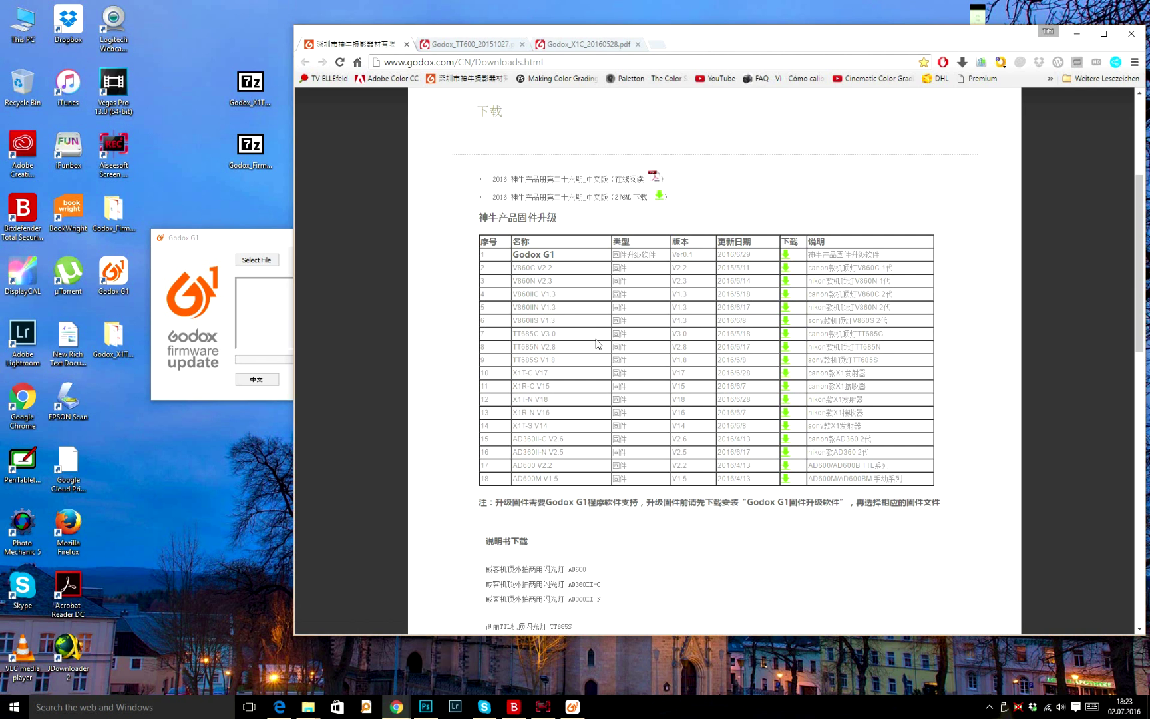
{"action": "left_click_drag", "start_coordinate": [247, 247], "coordinate": [349, 250]}
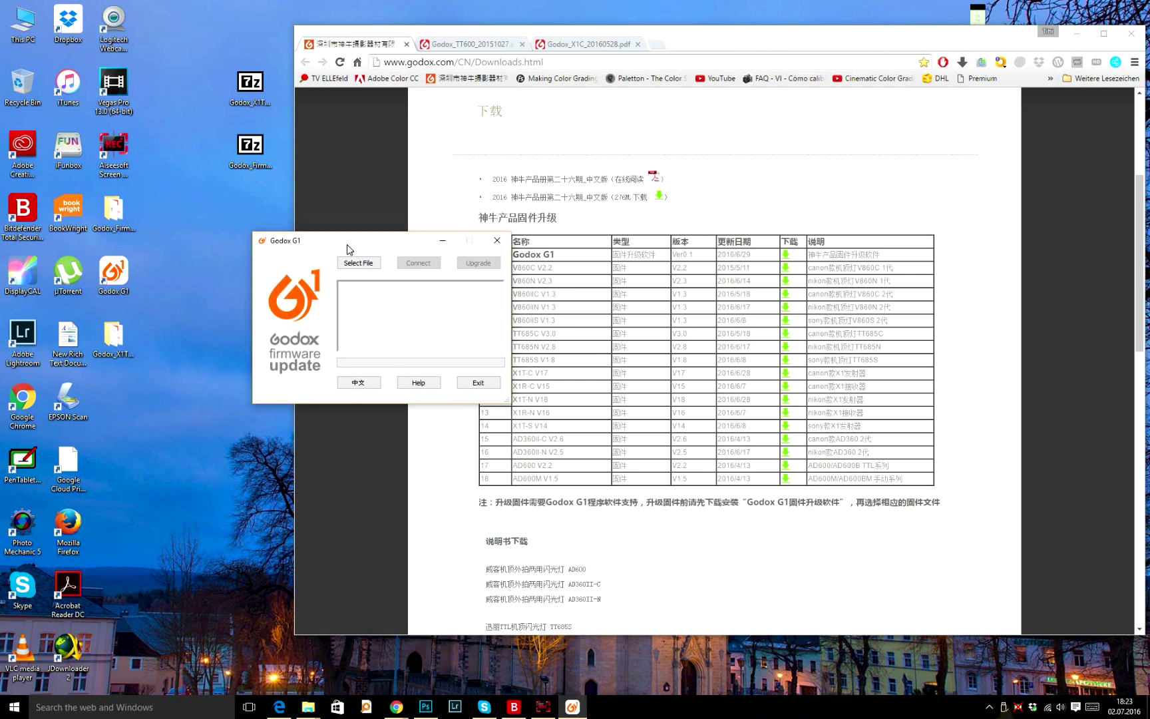
{"action": "left_click", "coordinate": [361, 264]}
- Find the X1T-C V17 entry in row 10 and download its firmware
{"action": "left_click", "coordinate": [829, 193]}
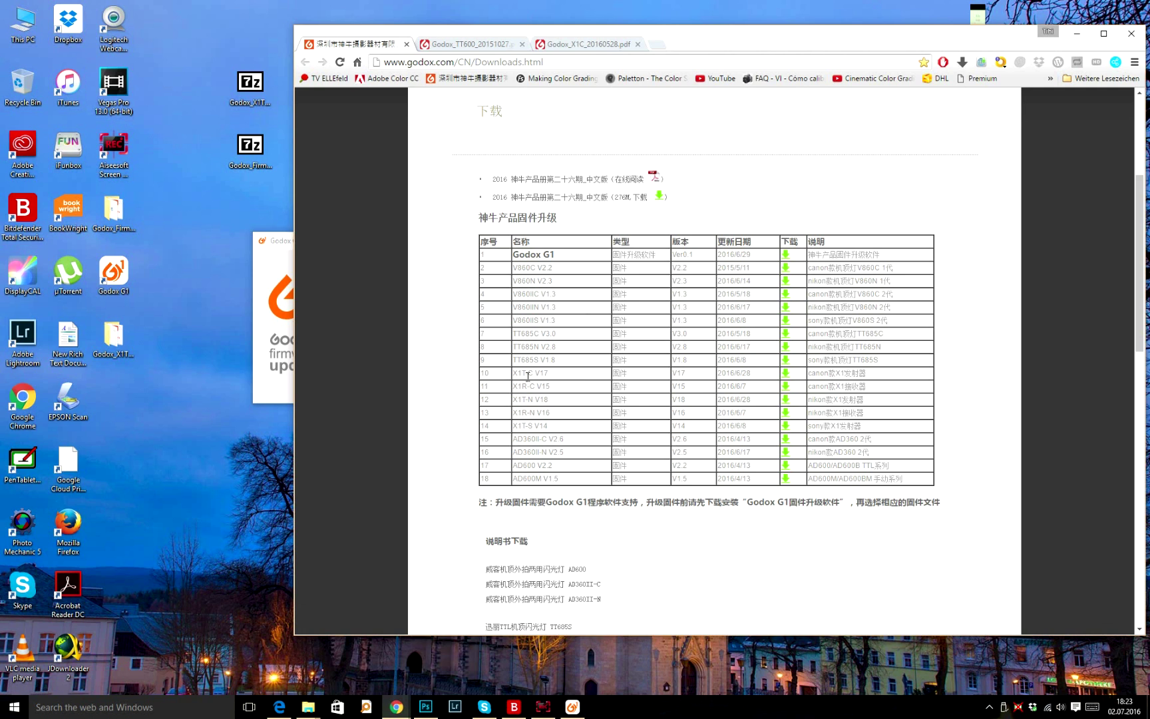
{"action": "left_click_drag", "start_coordinate": [528, 377], "coordinate": [726, 375]}
{"action": "left_click", "coordinate": [763, 380]}
{"action": "double_click", "coordinate": [566, 374]}
{"action": "left_click", "coordinate": [786, 374]}
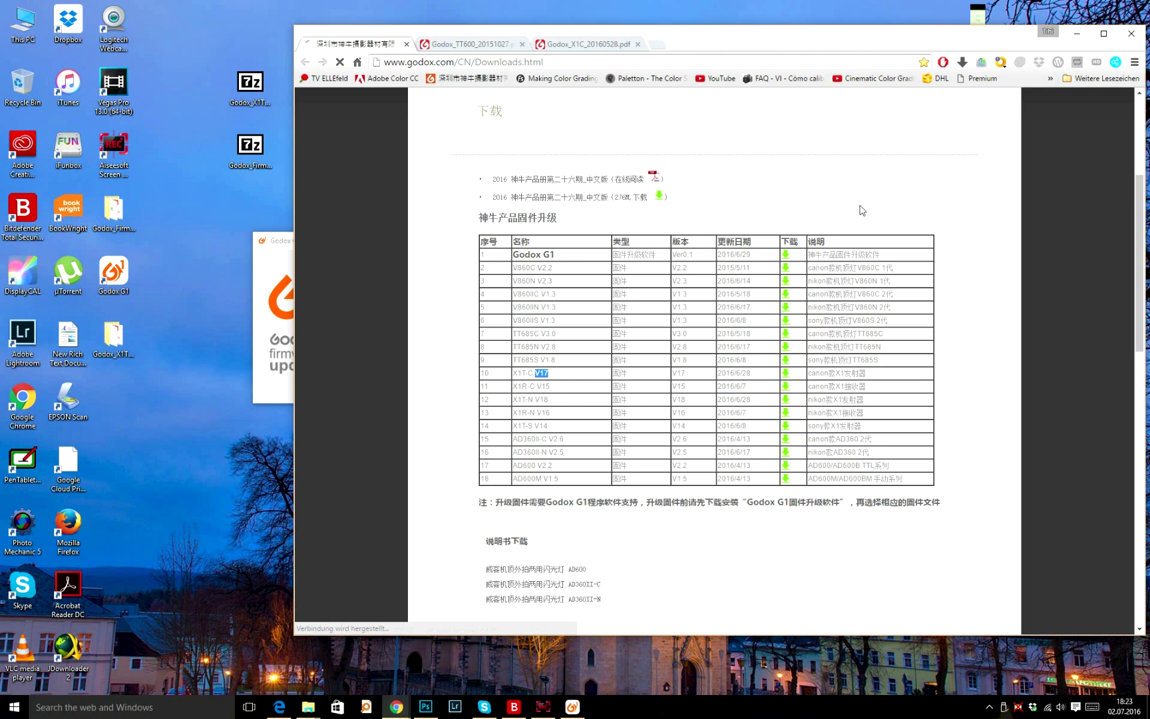
- Extract the firmware archive into a Godox_X1TC_V17 folder, replacing existing files
{"action": "right_click", "coordinate": [260, 84]}
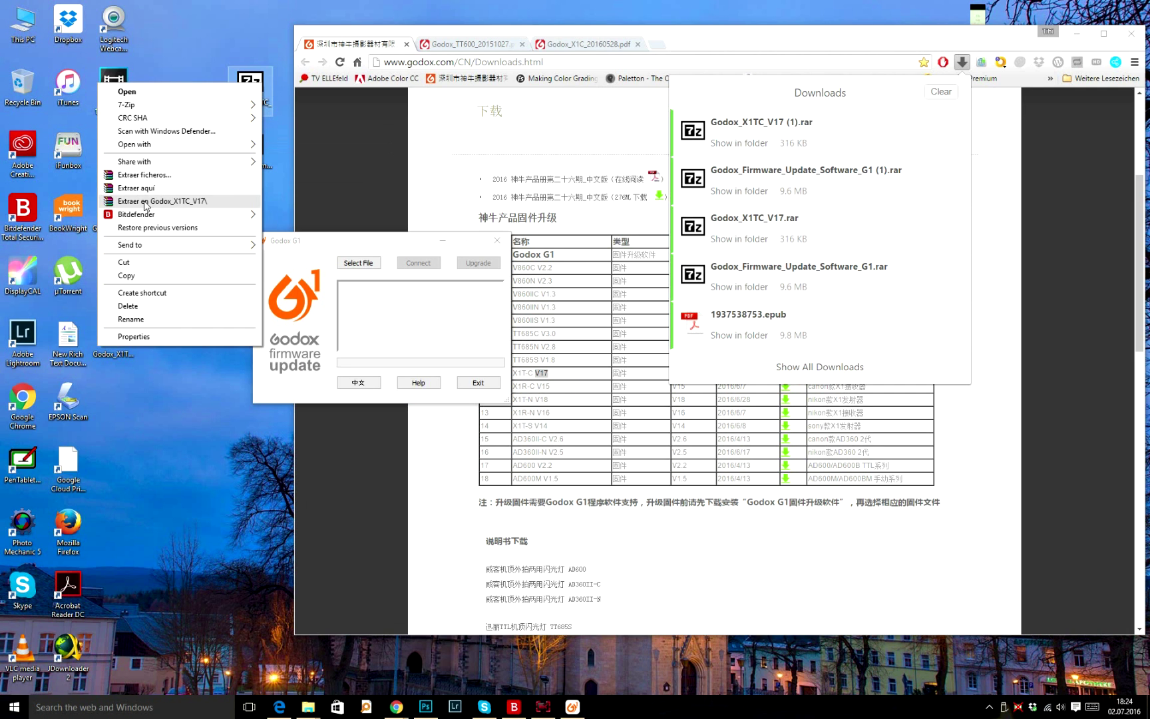
{"action": "left_click", "coordinate": [146, 201]}
{"action": "left_click", "coordinate": [554, 420]}
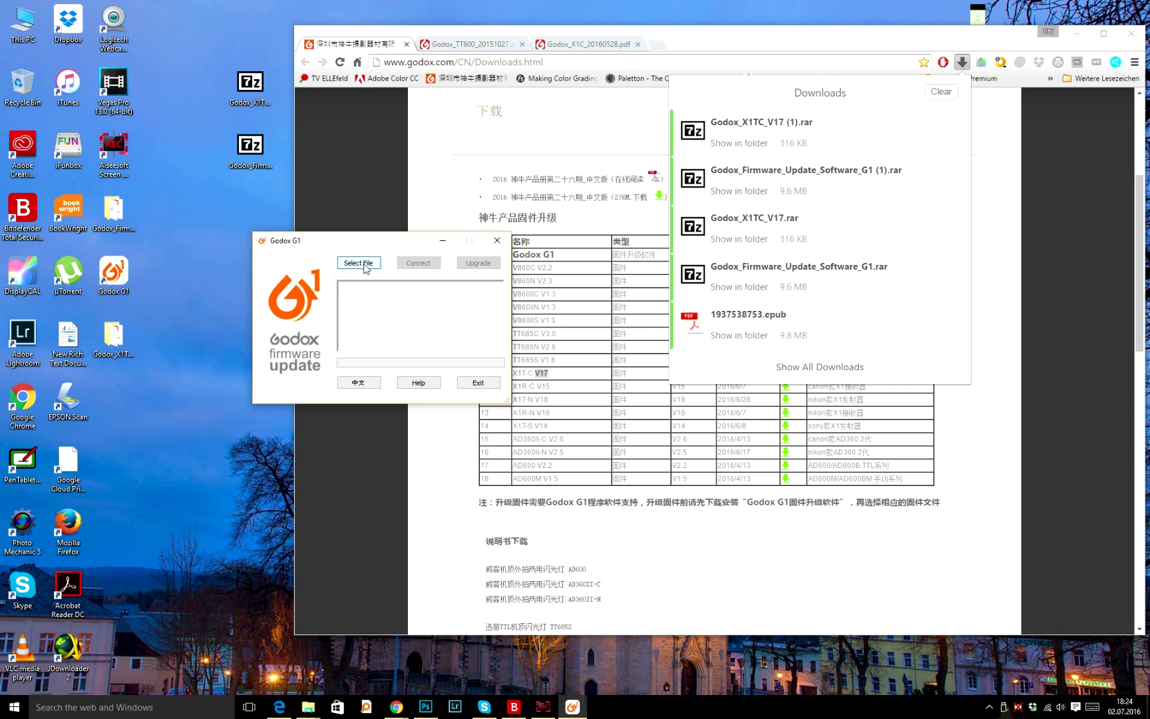
- Load X1T-C V17.fri from the Desktop's Godox_X1TC_V17 folder as the firmware file
{"action": "left_click", "coordinate": [365, 265]}
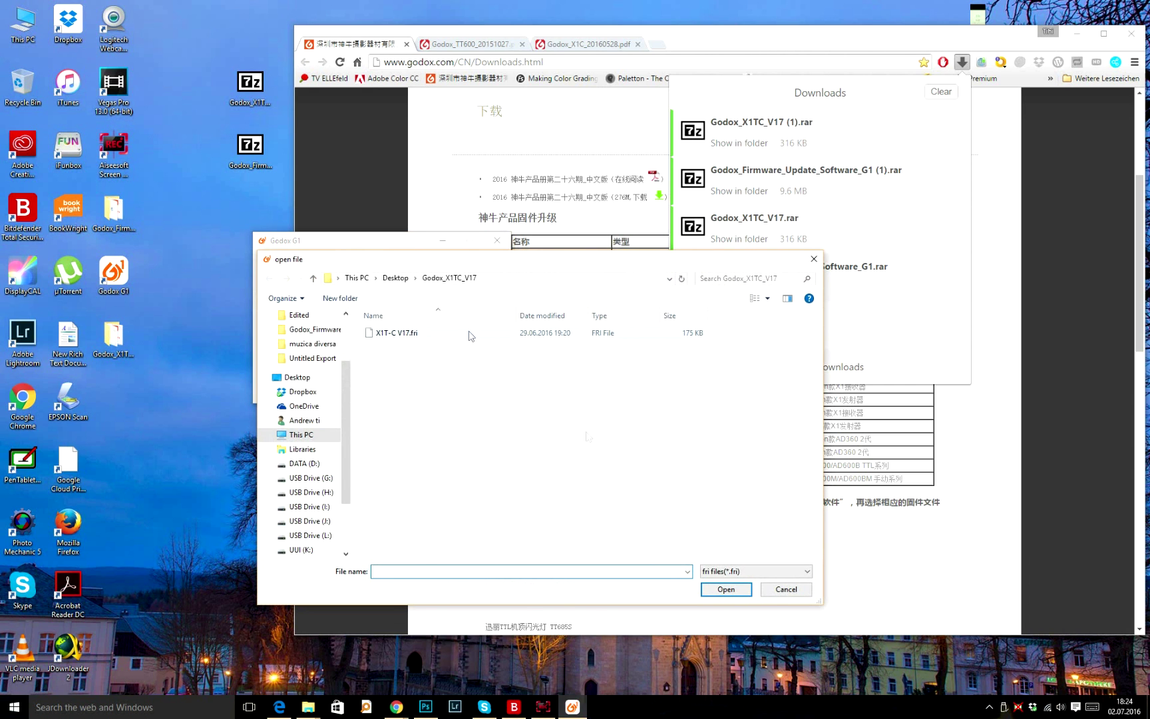
{"action": "left_click", "coordinate": [397, 278]}
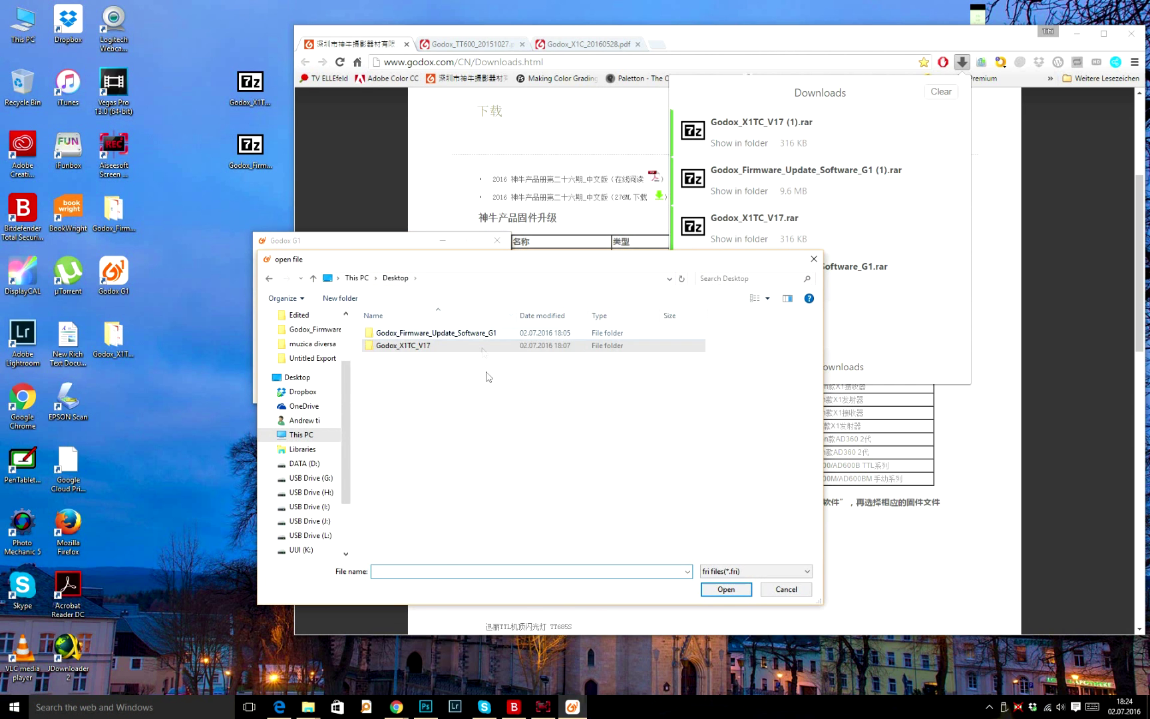
{"action": "double_click", "coordinate": [414, 345]}
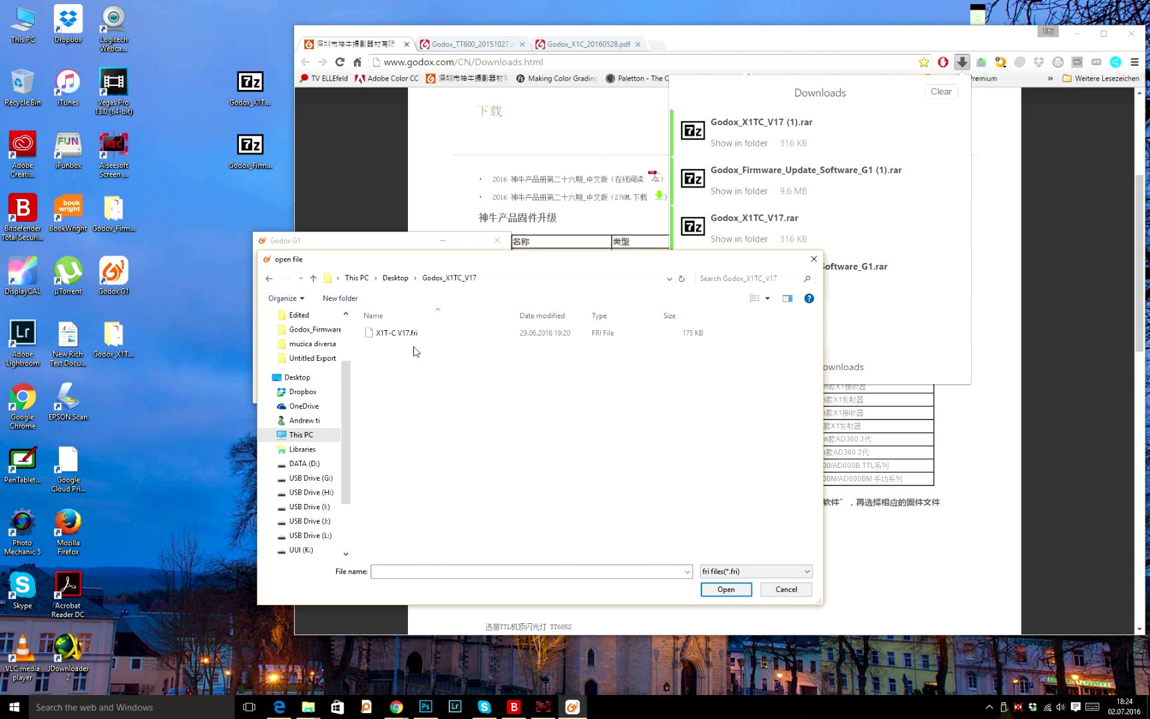
{"action": "double_click", "coordinate": [409, 337]}
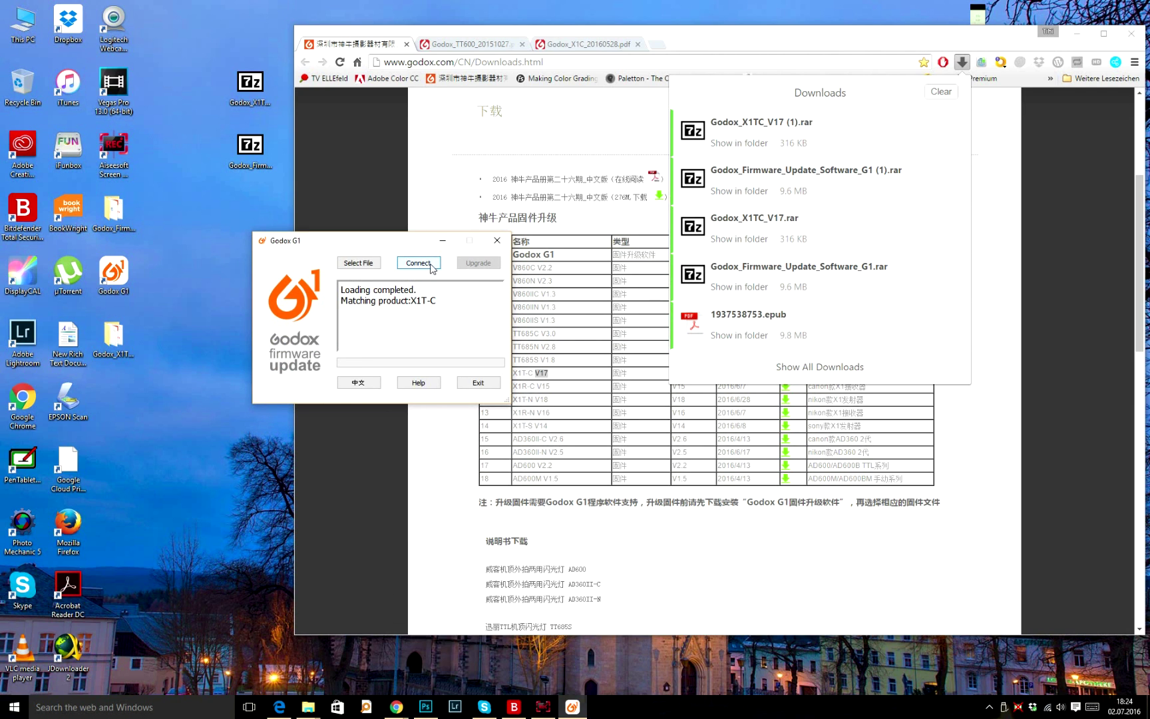
- Connect the X1T-C transmitter until Godox G1 shows 'X1T-C Connect completed'
{"action": "left_click", "coordinate": [431, 265]}
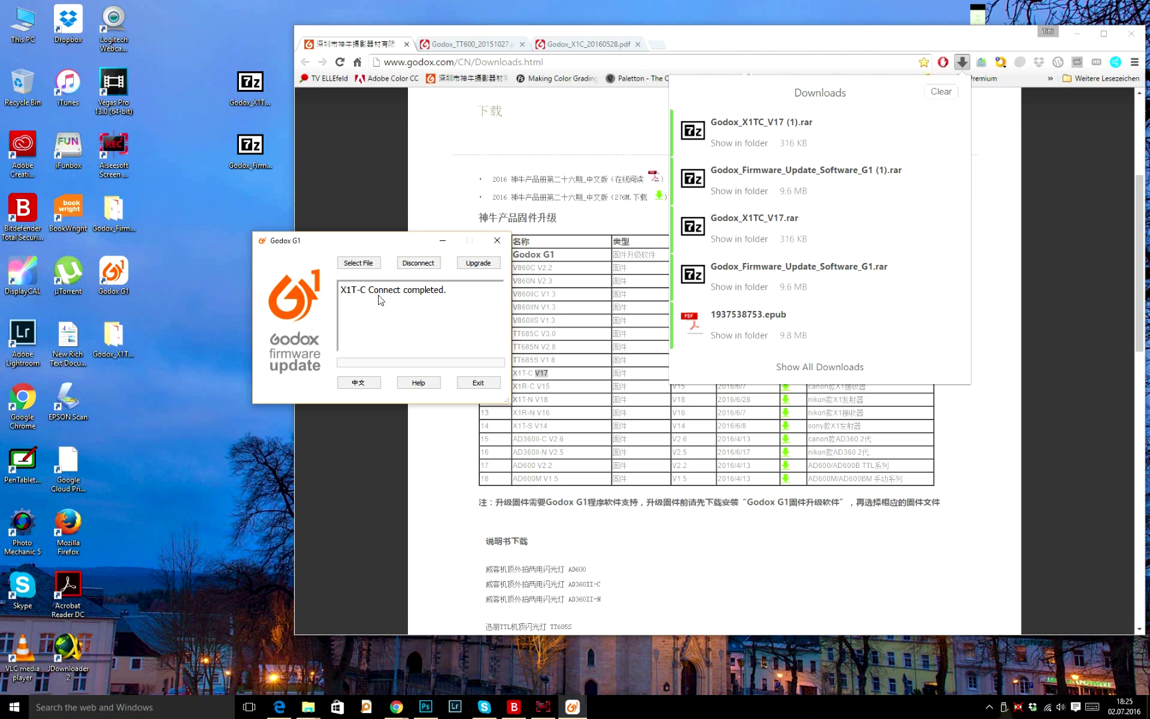
{"action": "left_click_drag", "start_coordinate": [374, 242], "coordinate": [370, 228]}
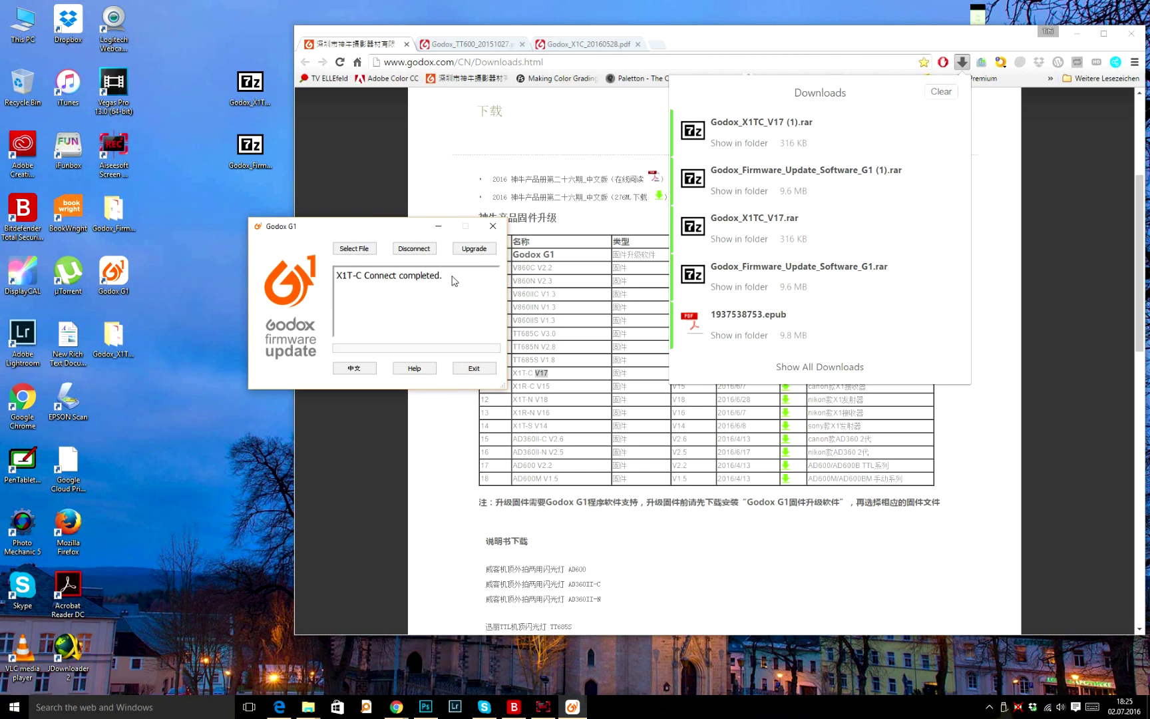